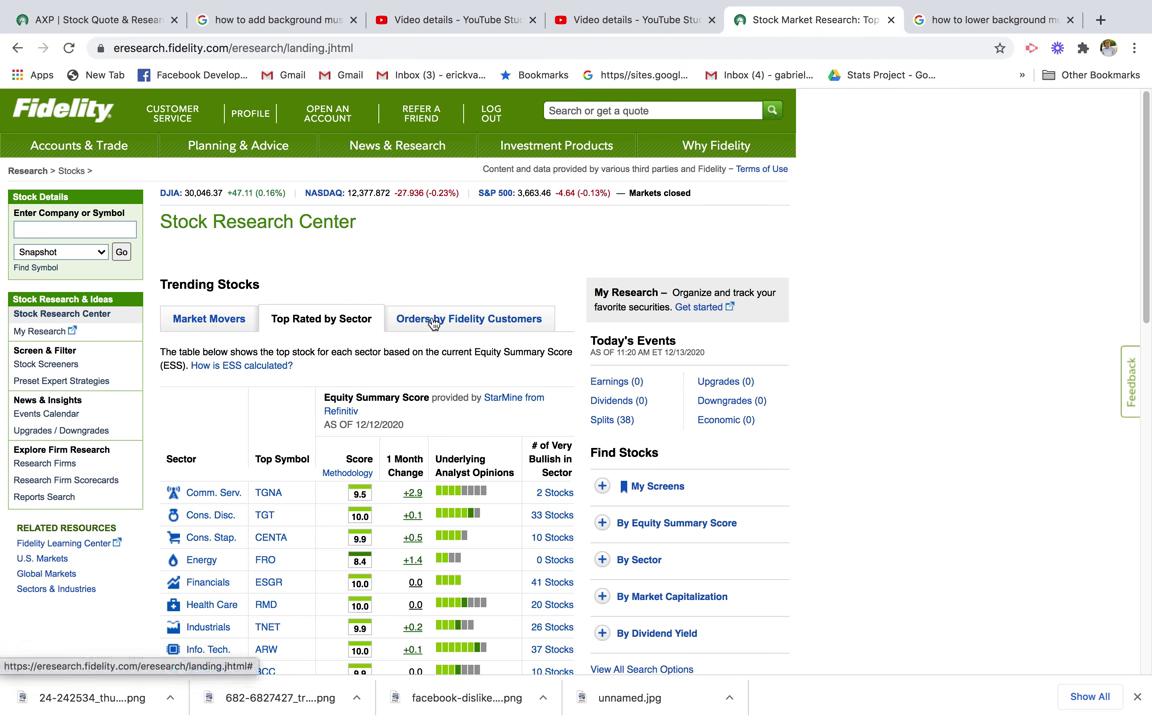
Open the Stocks research page and go to the Industrials sector from the top-rated stocks by sector table
mouse_move(367, 154)
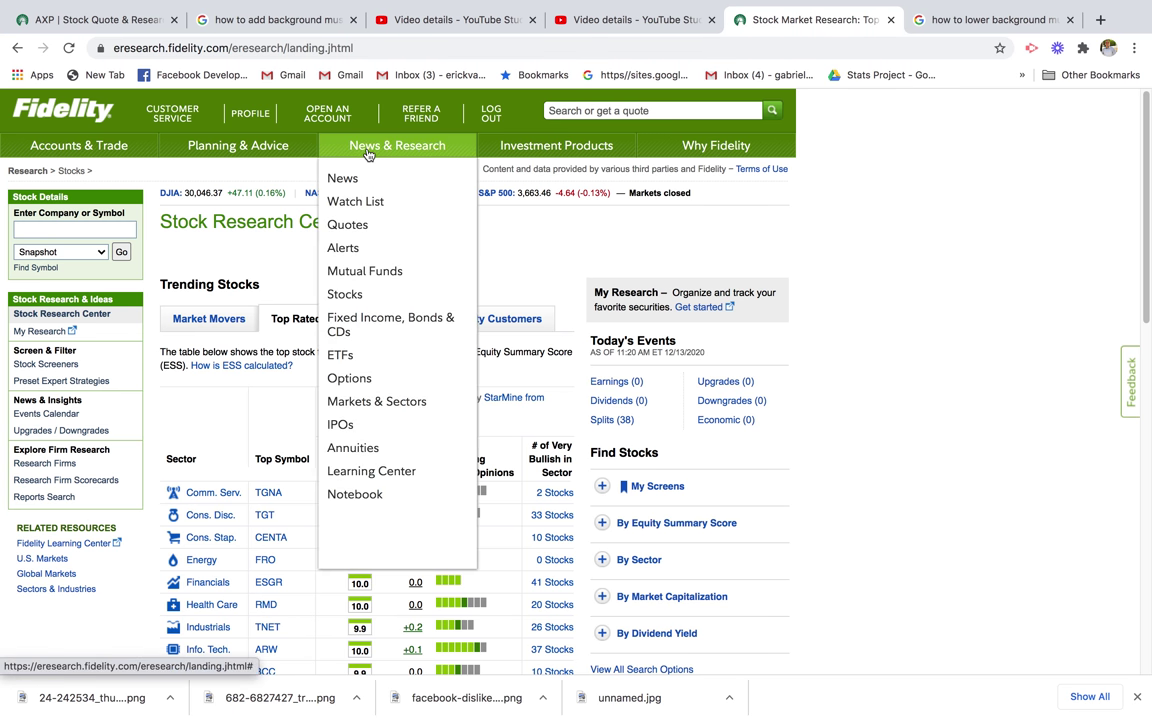
click(360, 297)
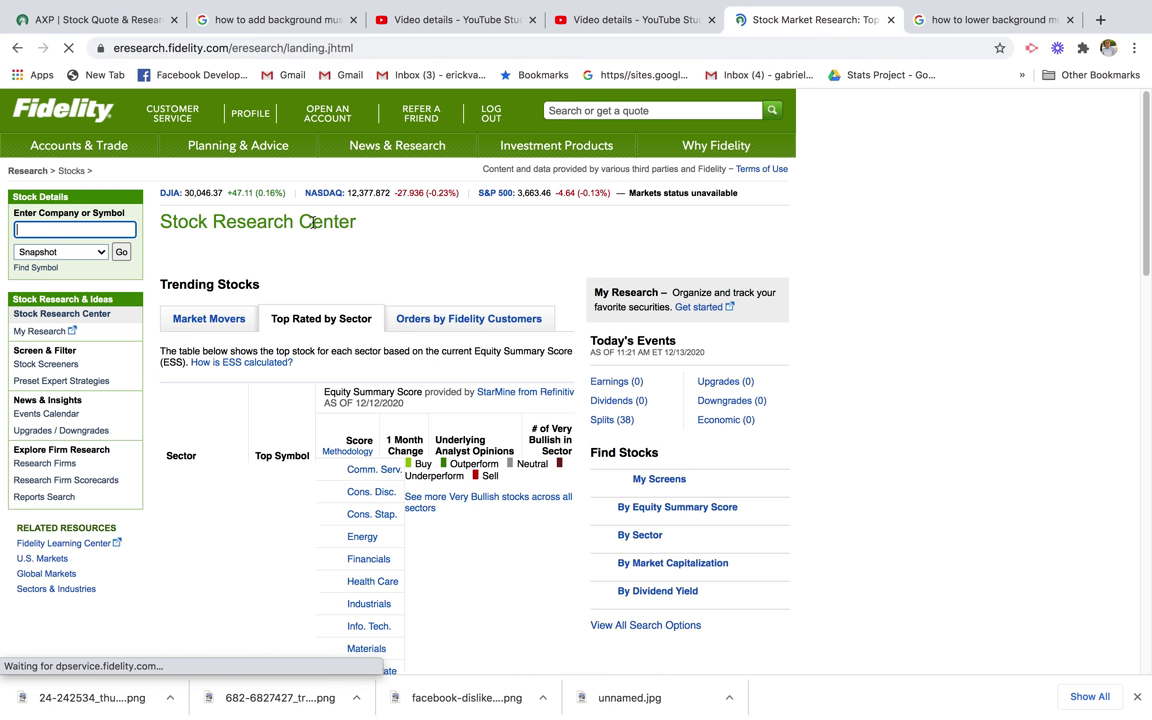
scroll(425, 336, down, 1)
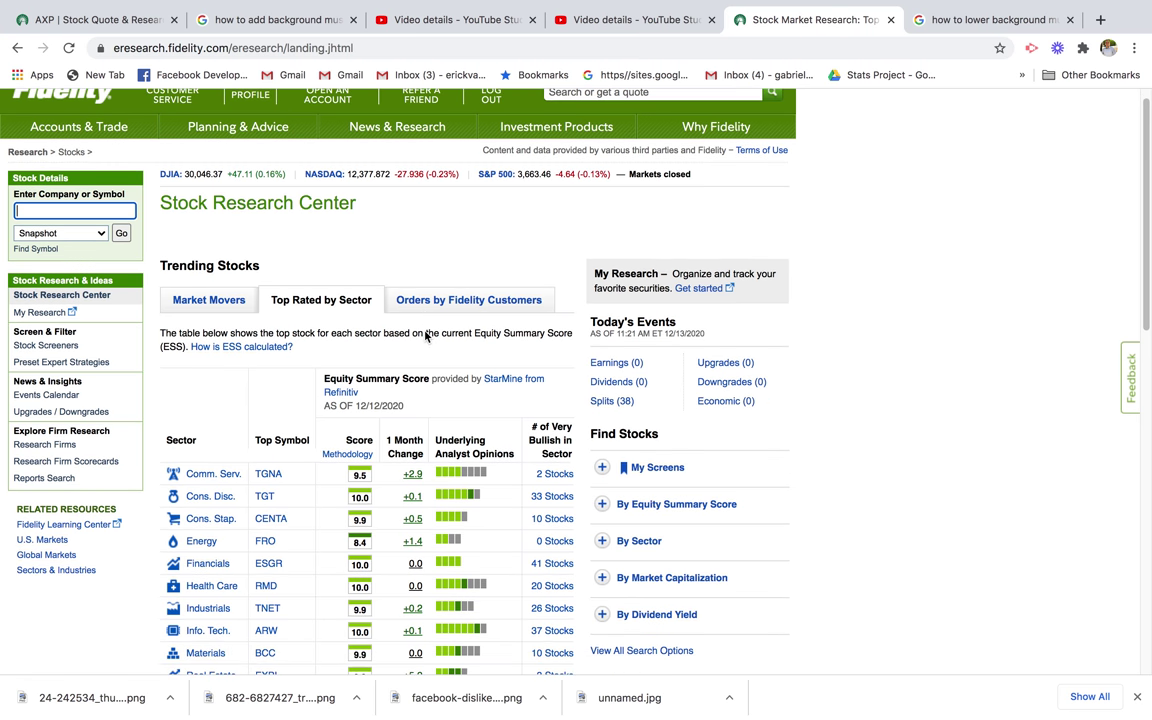
scroll(425, 331, down, 5)
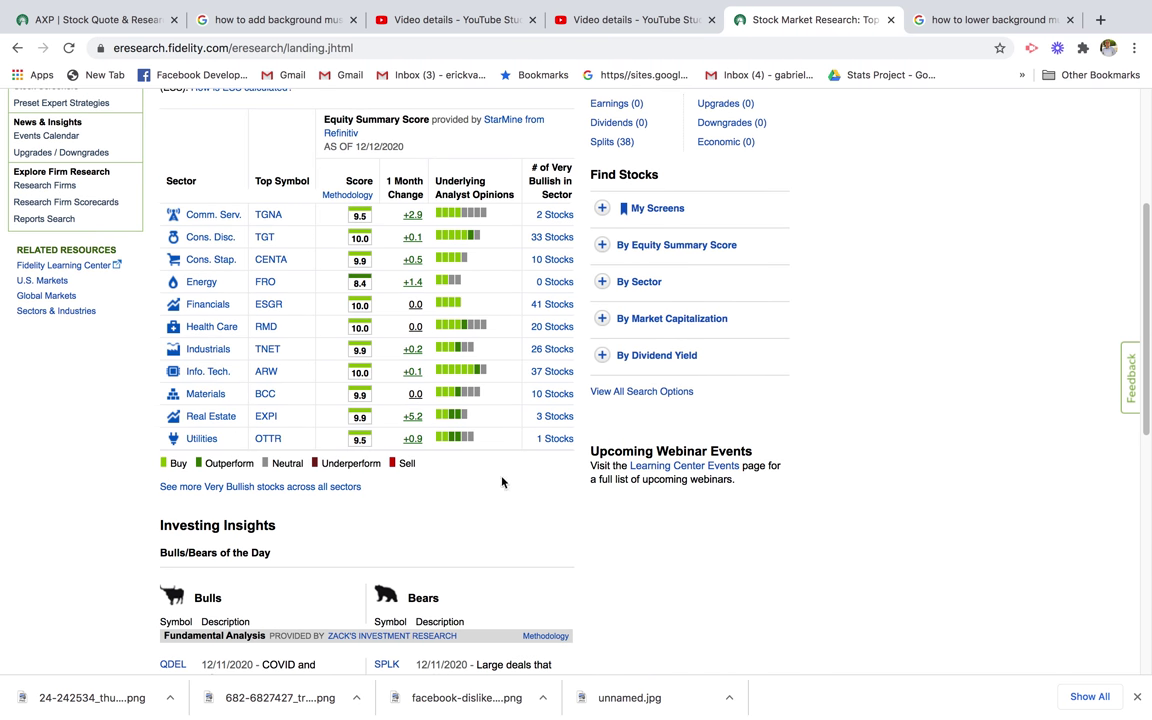
click(197, 352)
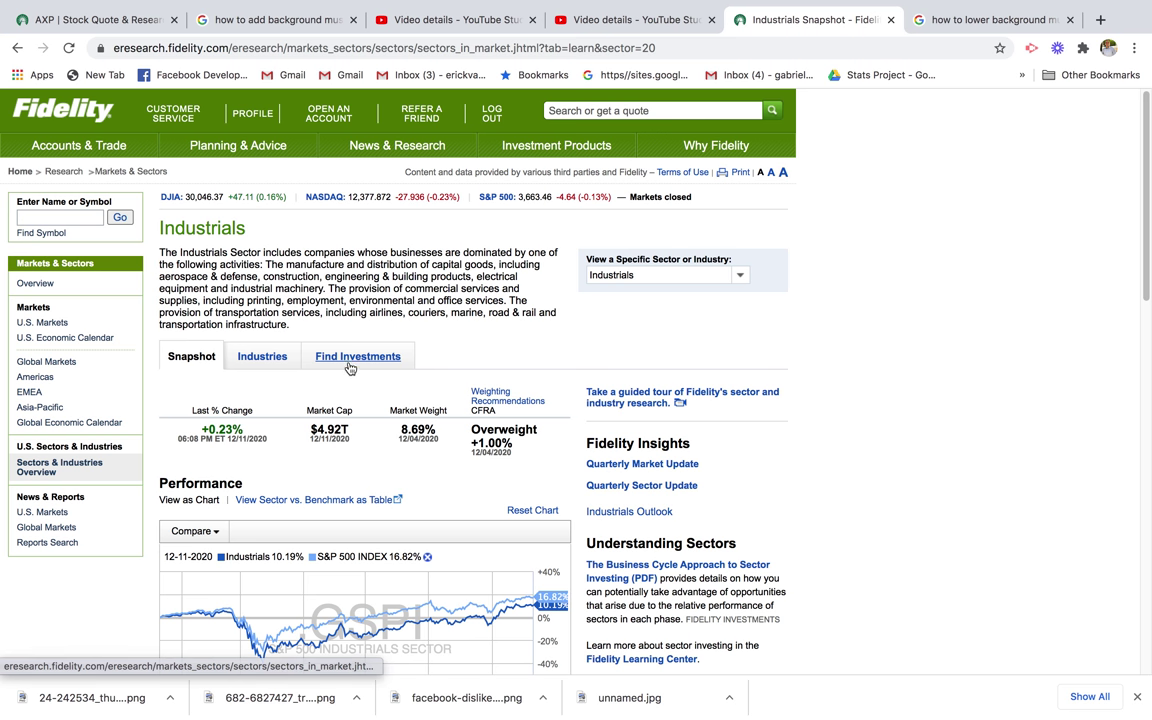
Find investments in the Industrials sector and open all results and criteria for its top performing stocks
click(350, 366)
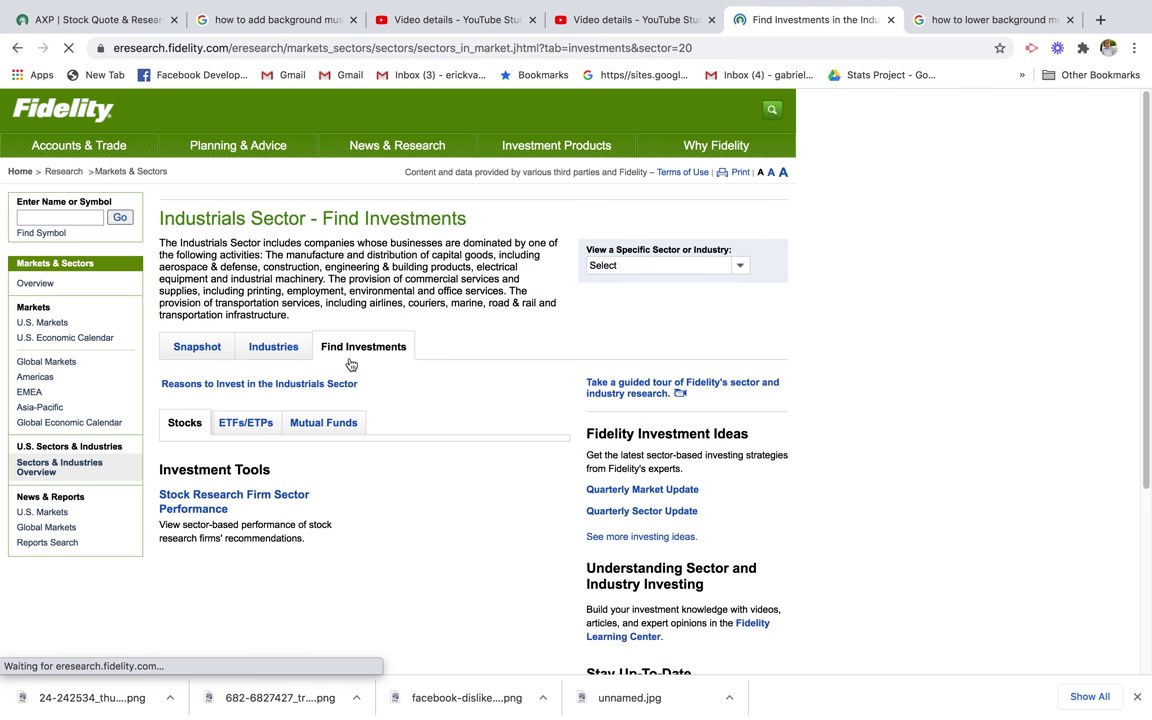
scroll(400, 350, down, 2)
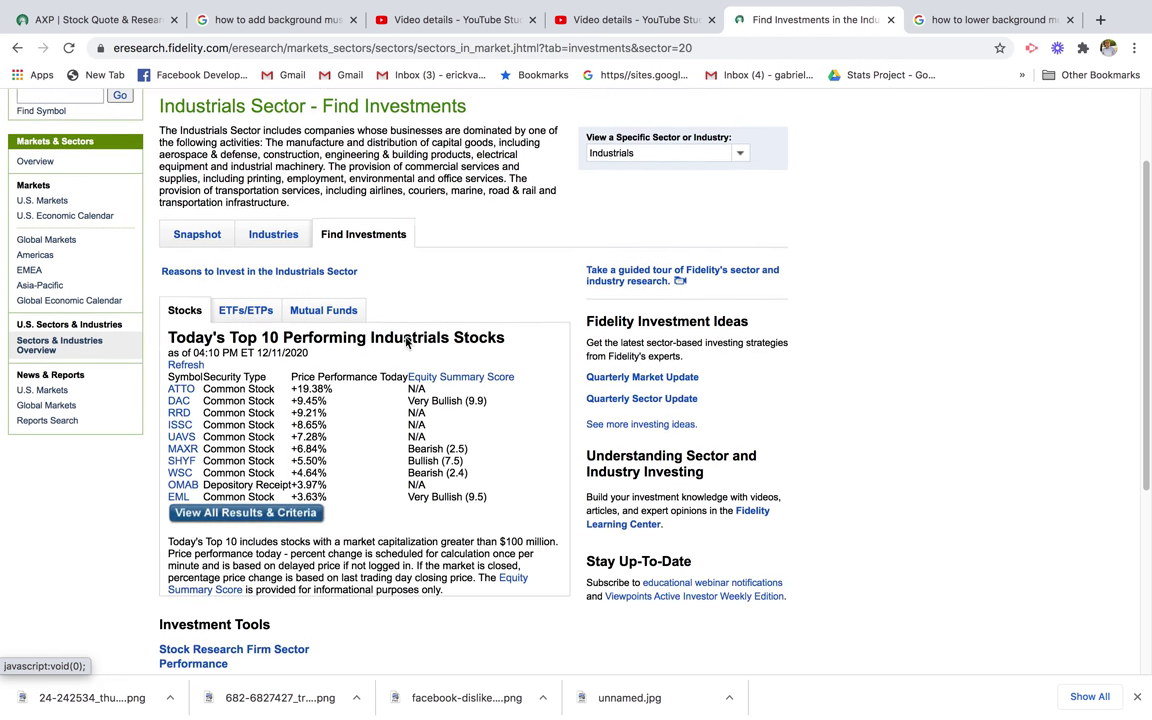
scroll(406, 342, down, 2)
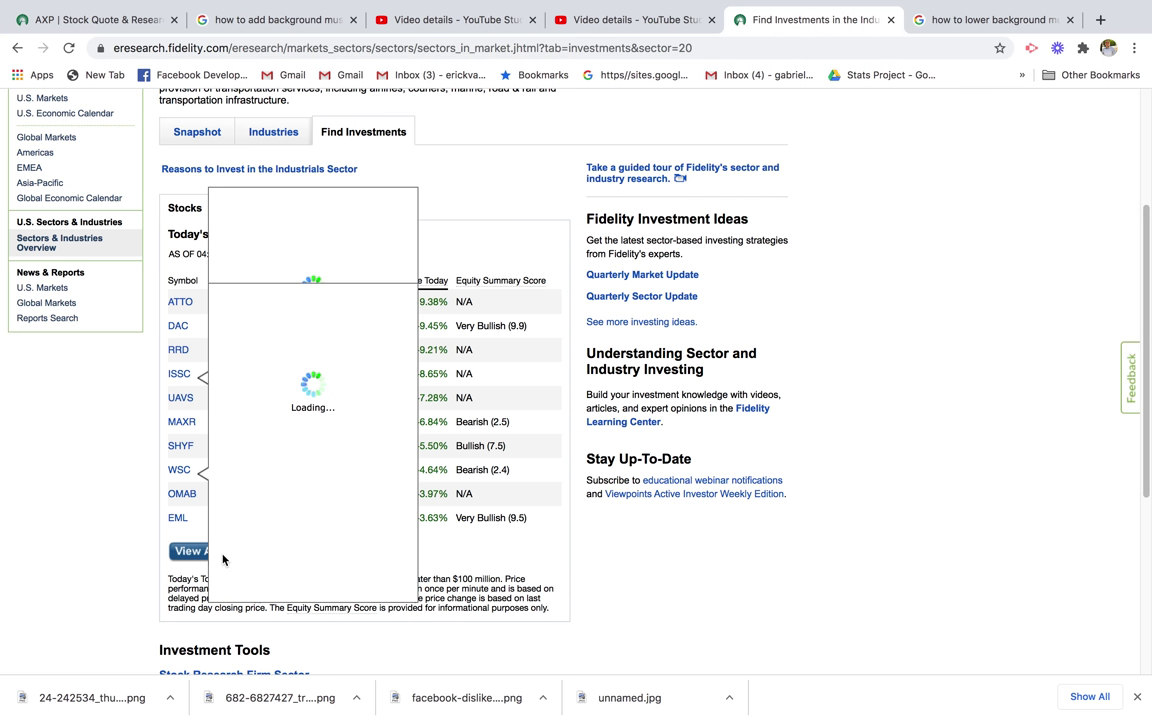
click(208, 553)
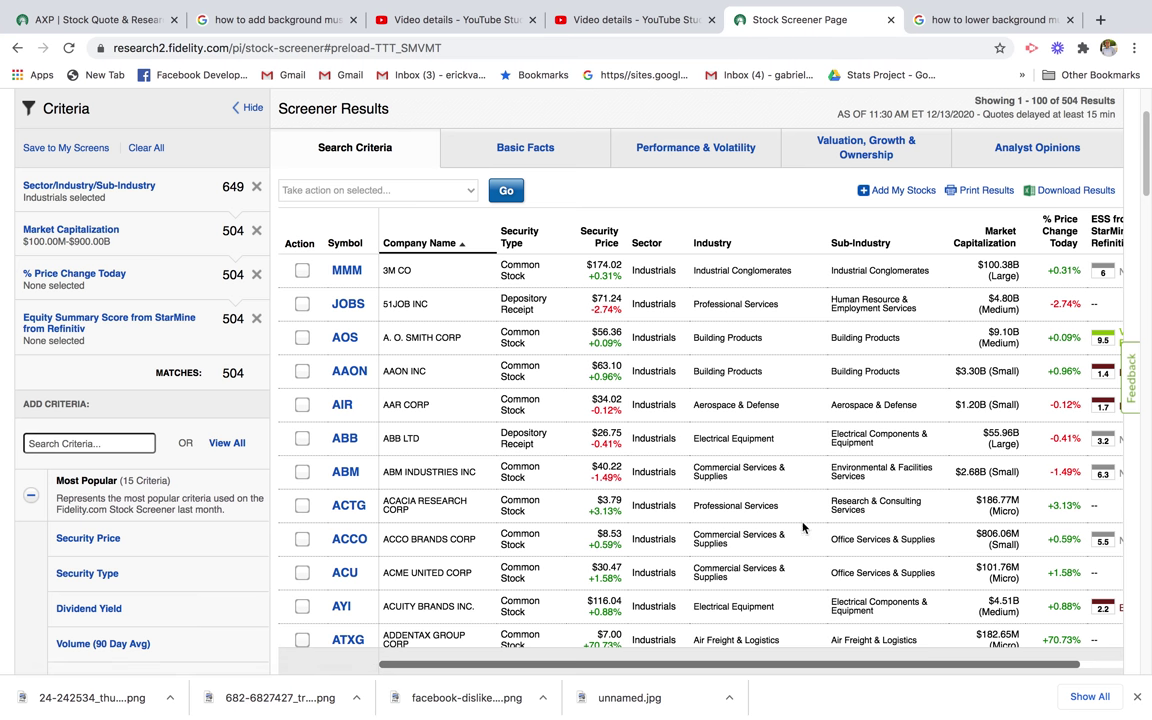
Download the screener results with only the Valuation, Growth & Ownership view and open the file in Excel
scroll(880, 367, down, 1)
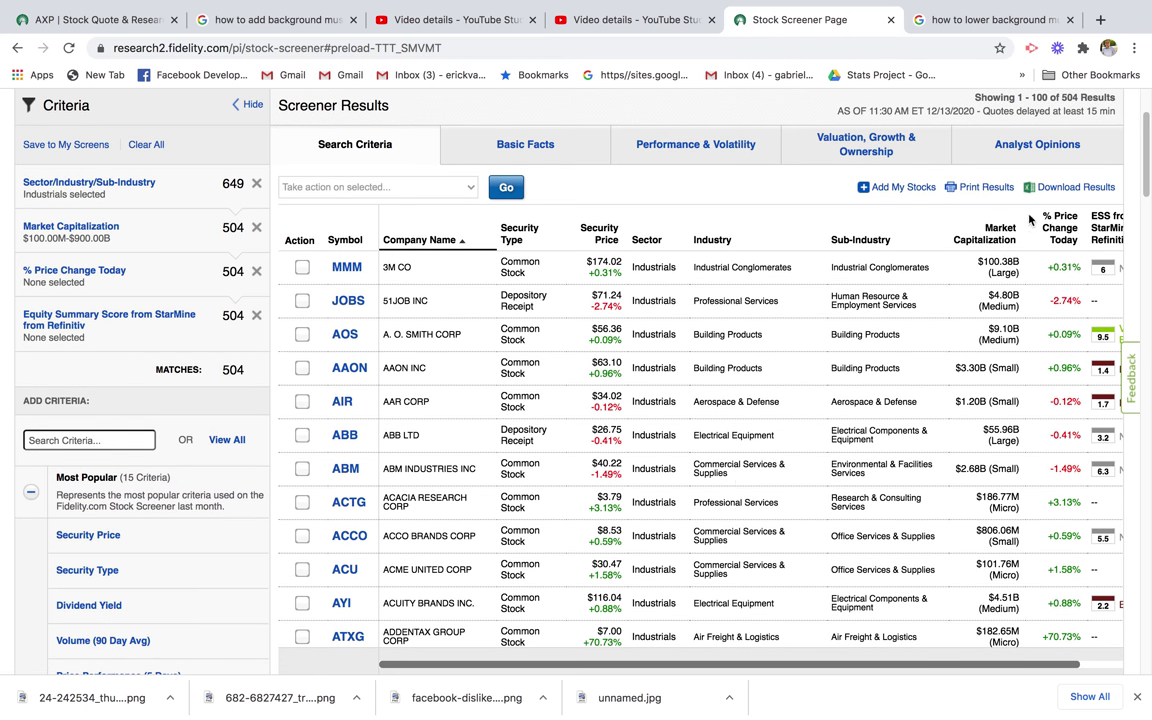
click(1075, 189)
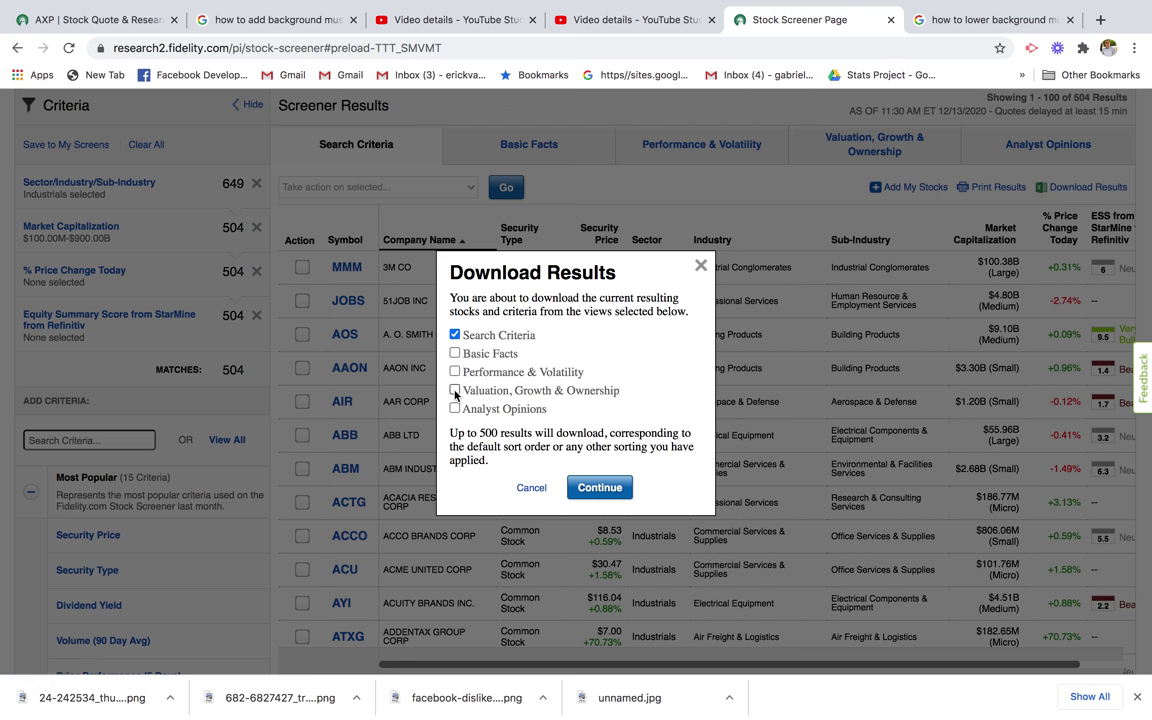
click(455, 336)
click(595, 488)
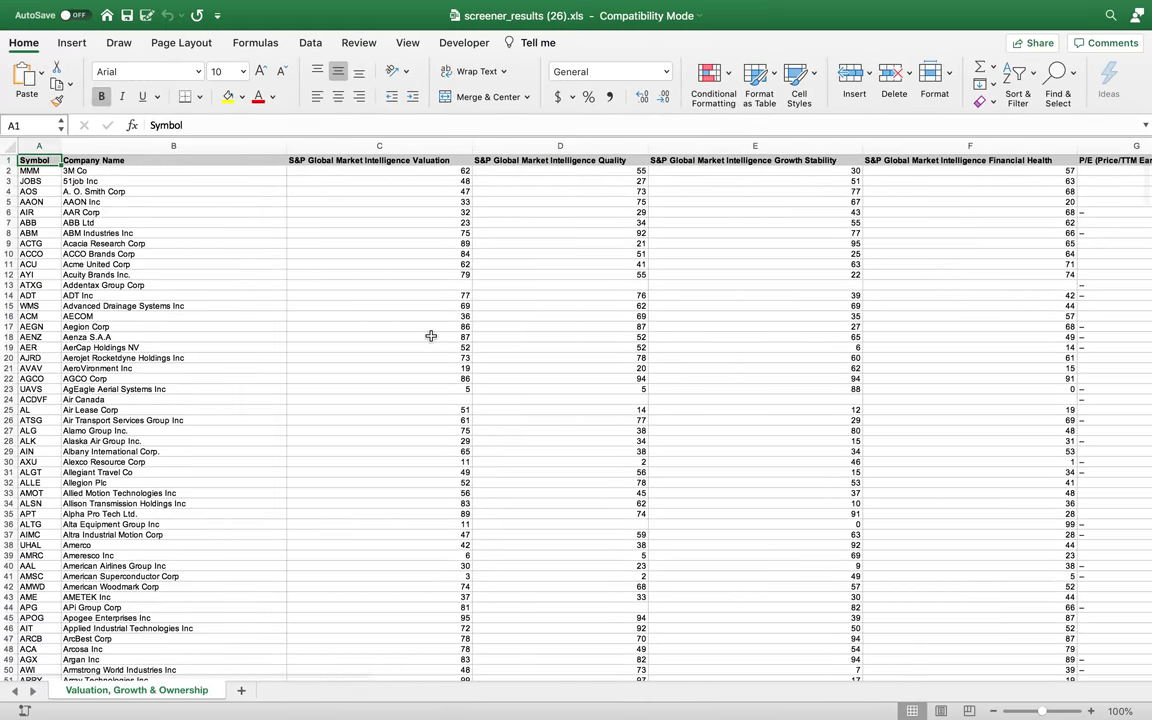
Hide columns C to F, which hold the four S&P Global Market Intelligence scores
drag(356, 157, 900, 148)
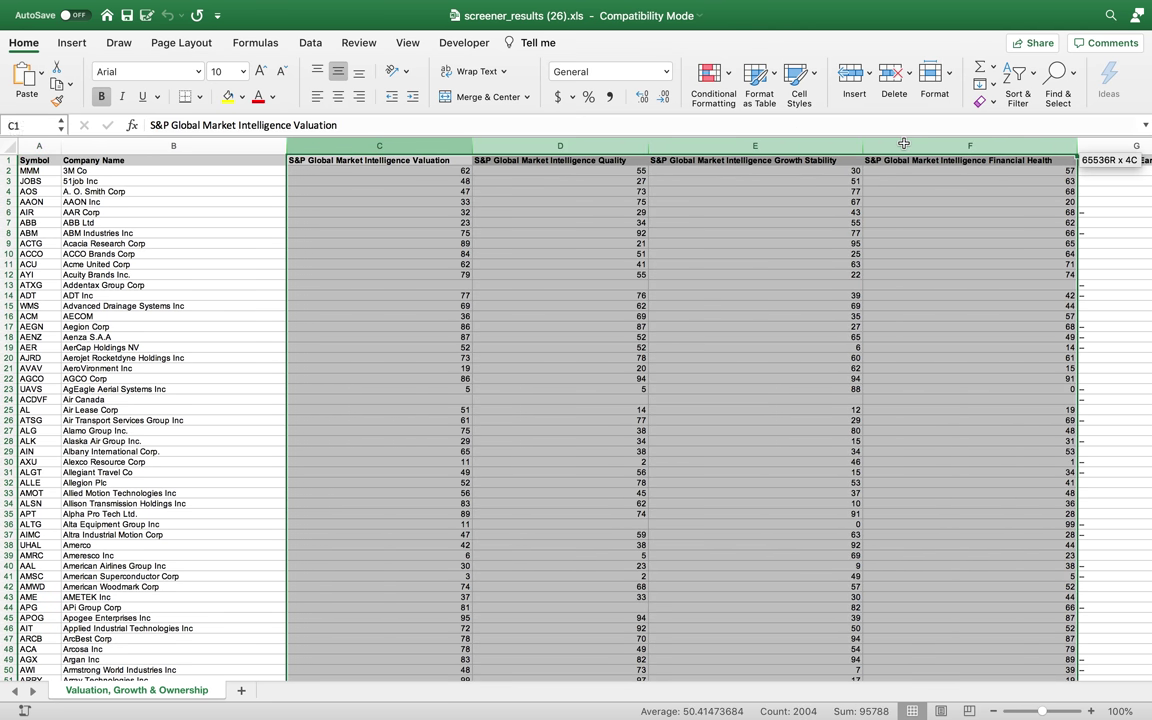
right_click(905, 147)
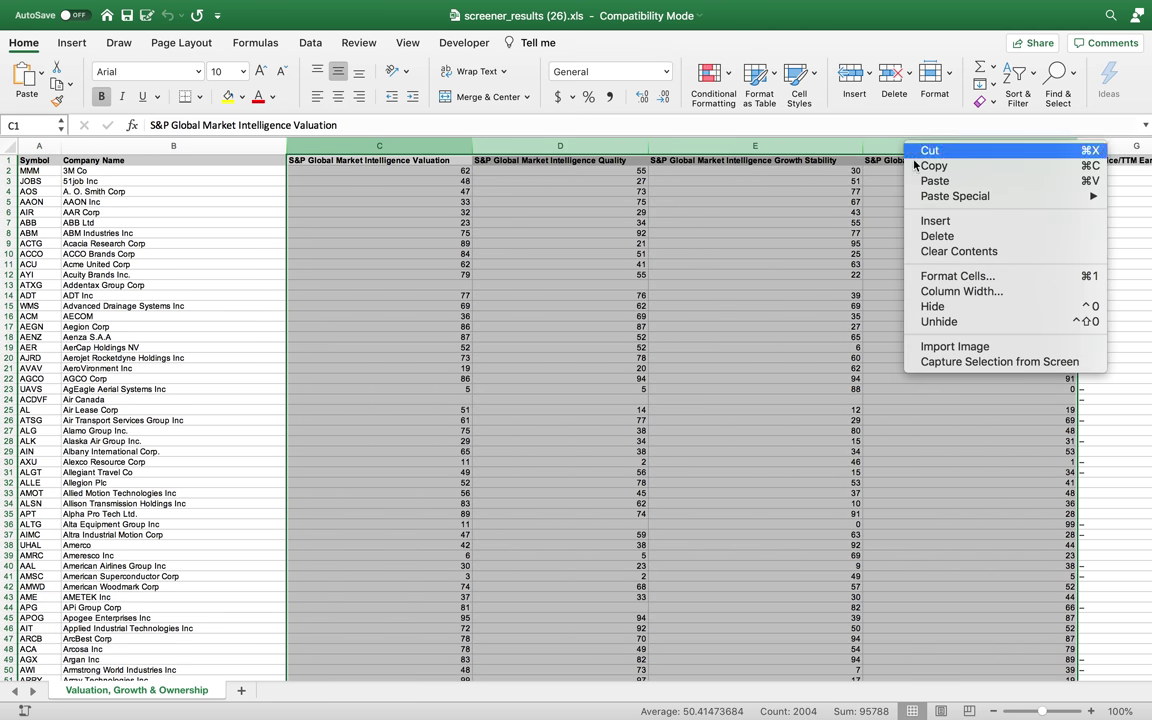
click(964, 306)
Apply a filter to the whole stock table starting at A1 and return to its header row
click(31, 162)
key(super+shift+Right)
key(super+shift+Down)
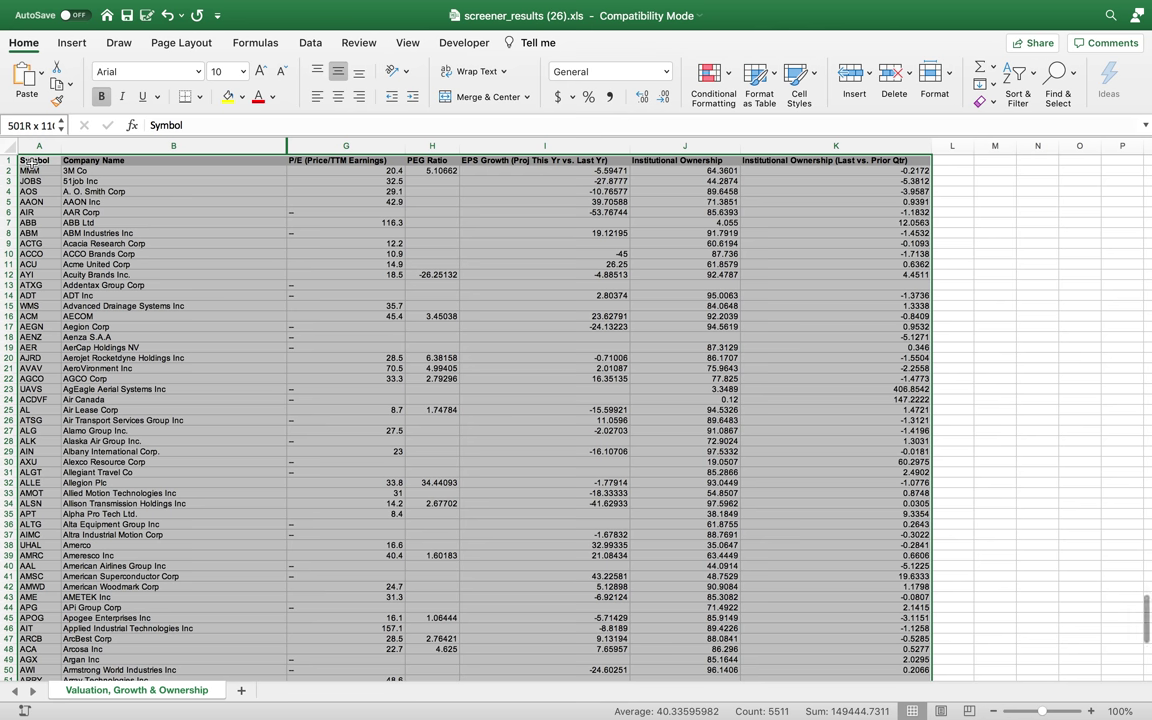
click(1017, 82)
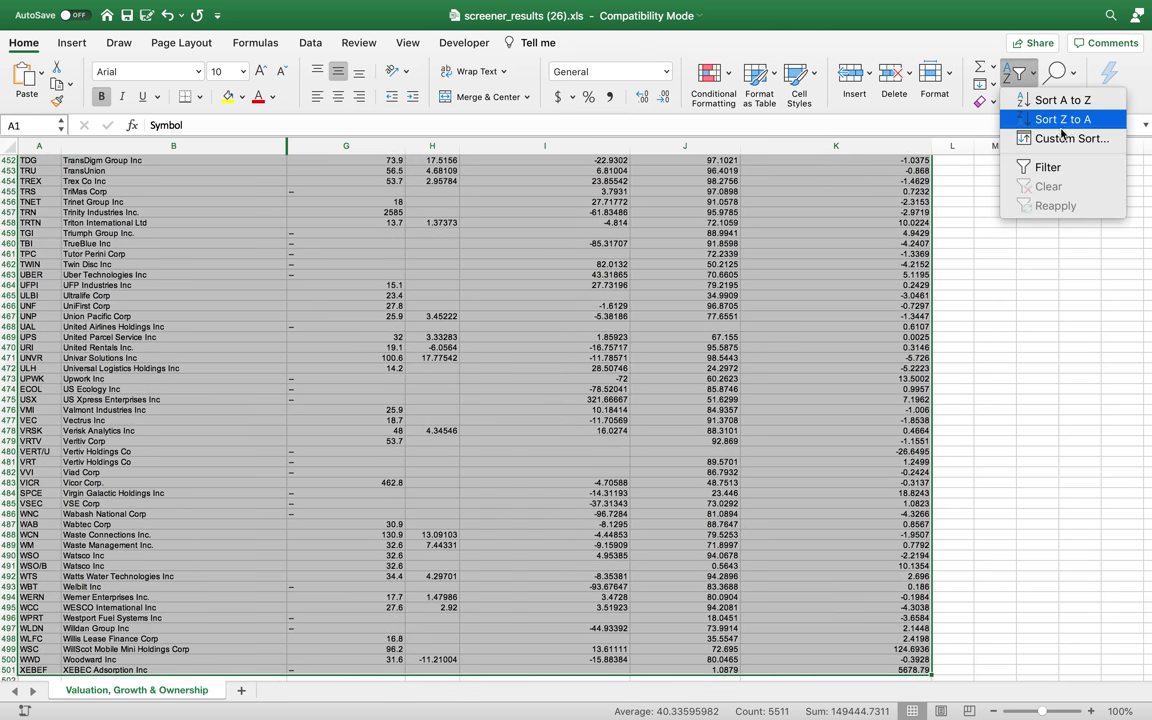
click(1045, 166)
scroll(608, 288, down, 1)
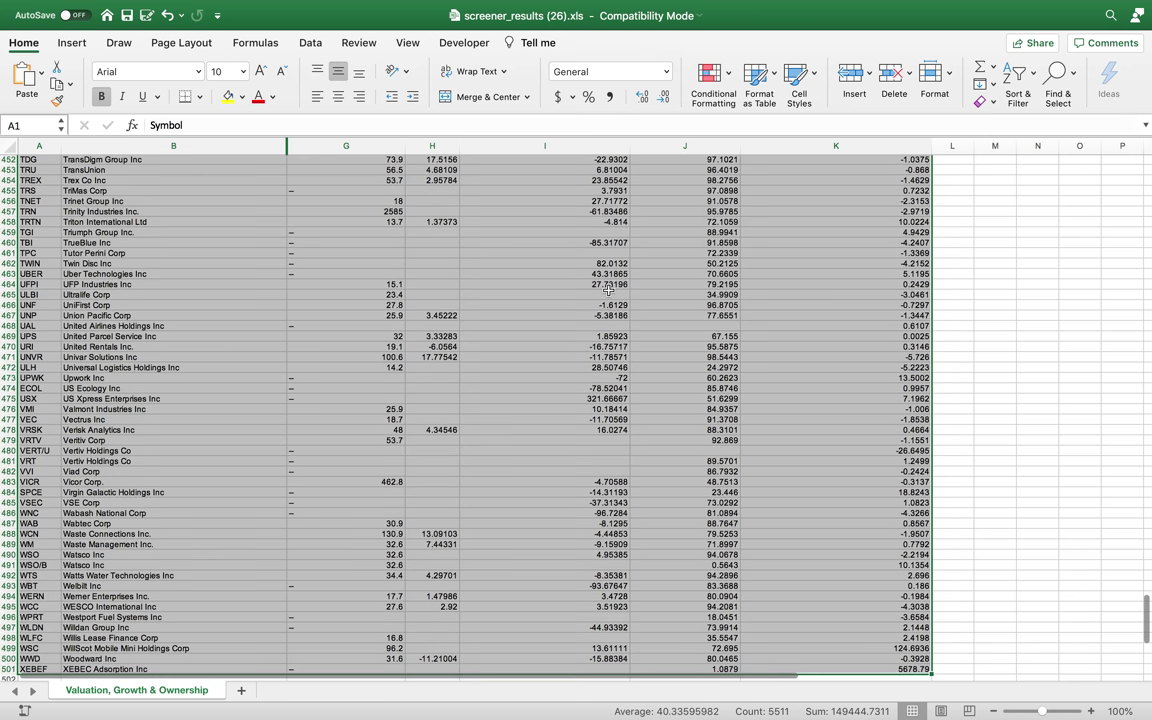
click(531, 292)
key(super+Up)
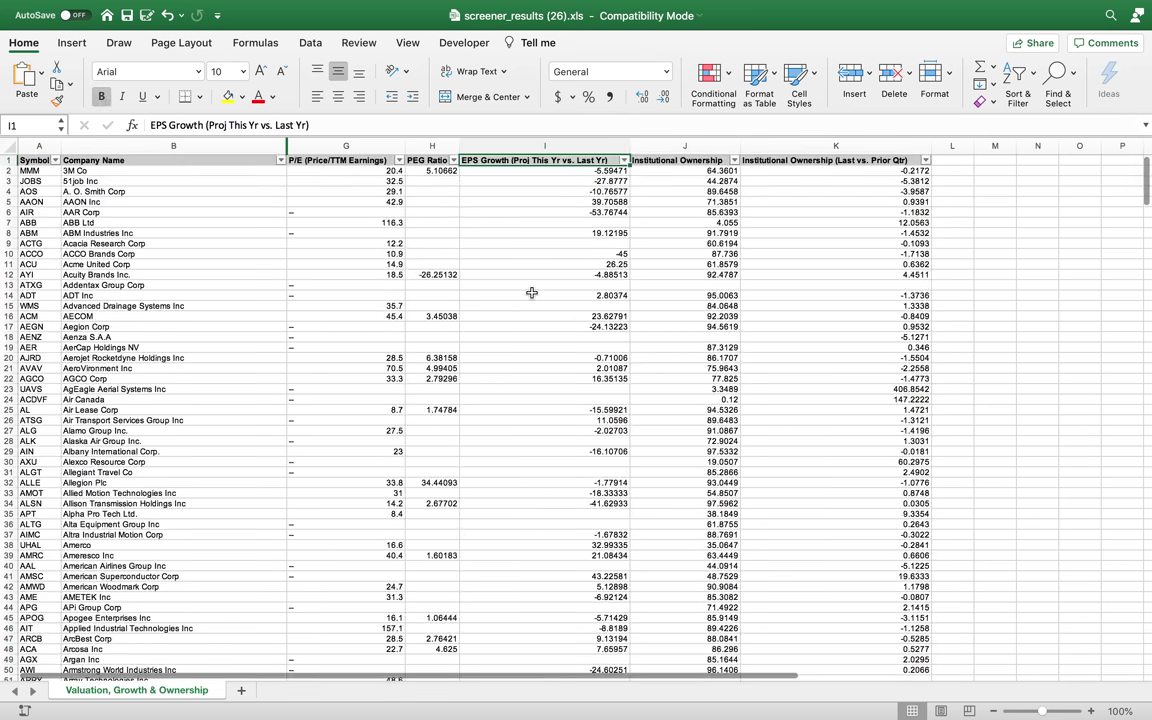
click(399, 161)
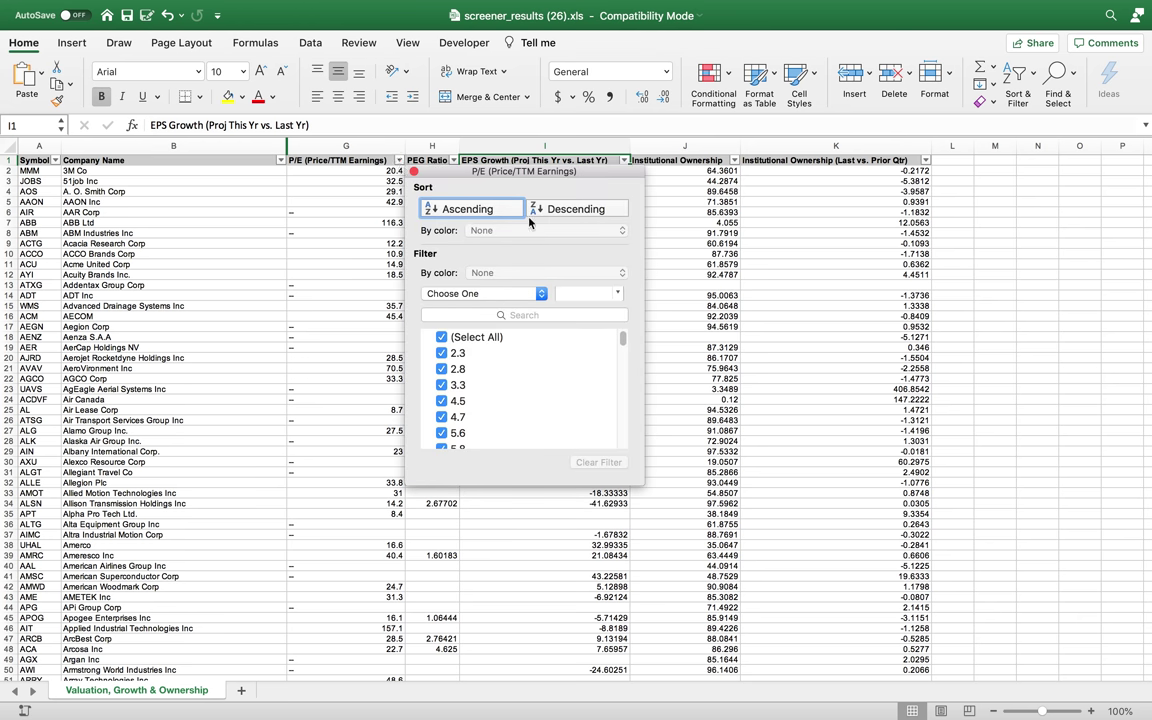
click(340, 202)
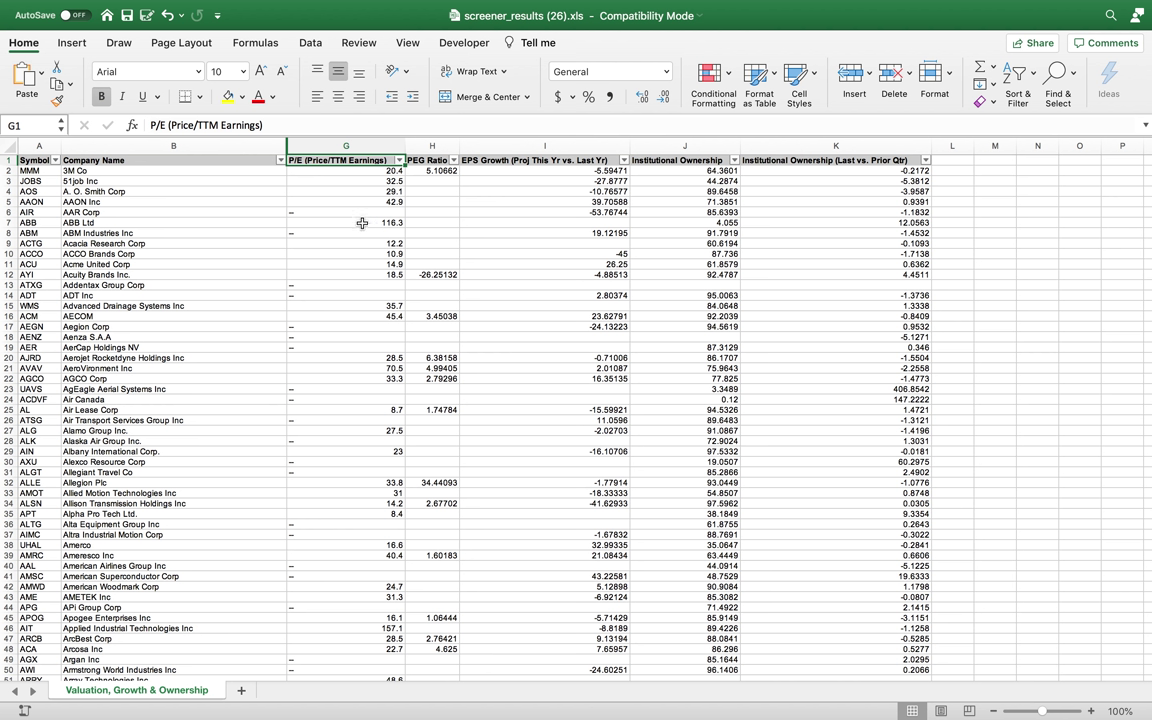
click(412, 163)
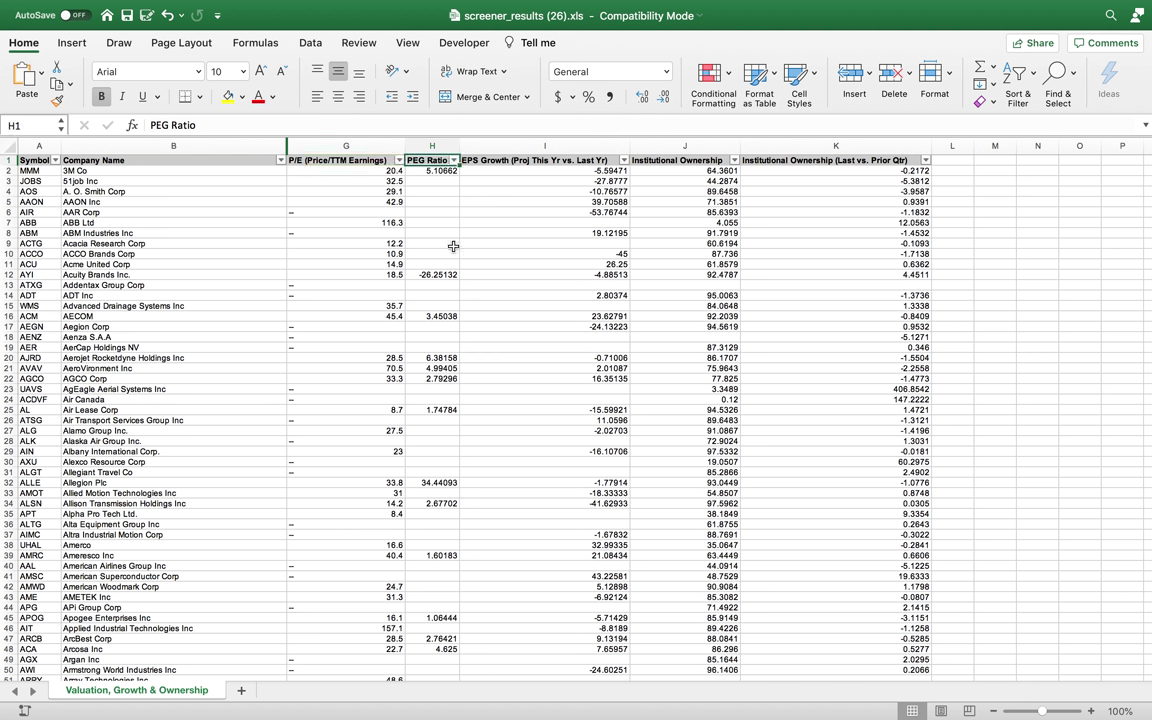
click(332, 170)
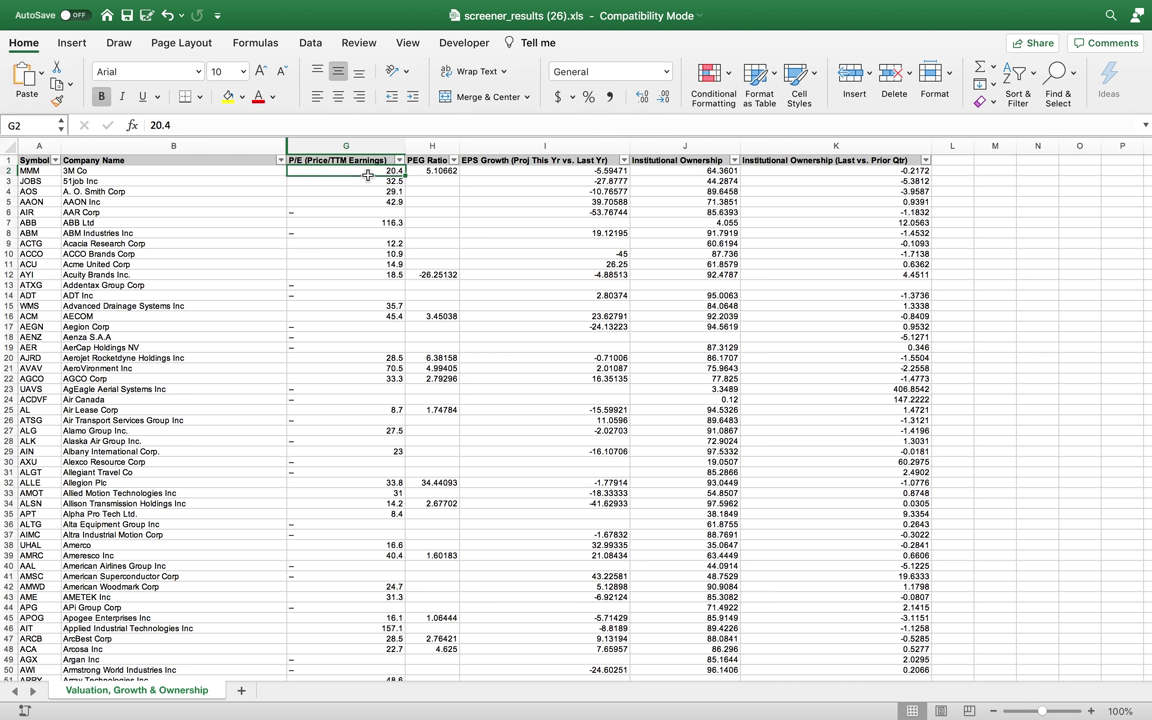
Sort the stock table by P/E (Price/TTM Earnings) in ascending order
click(399, 160)
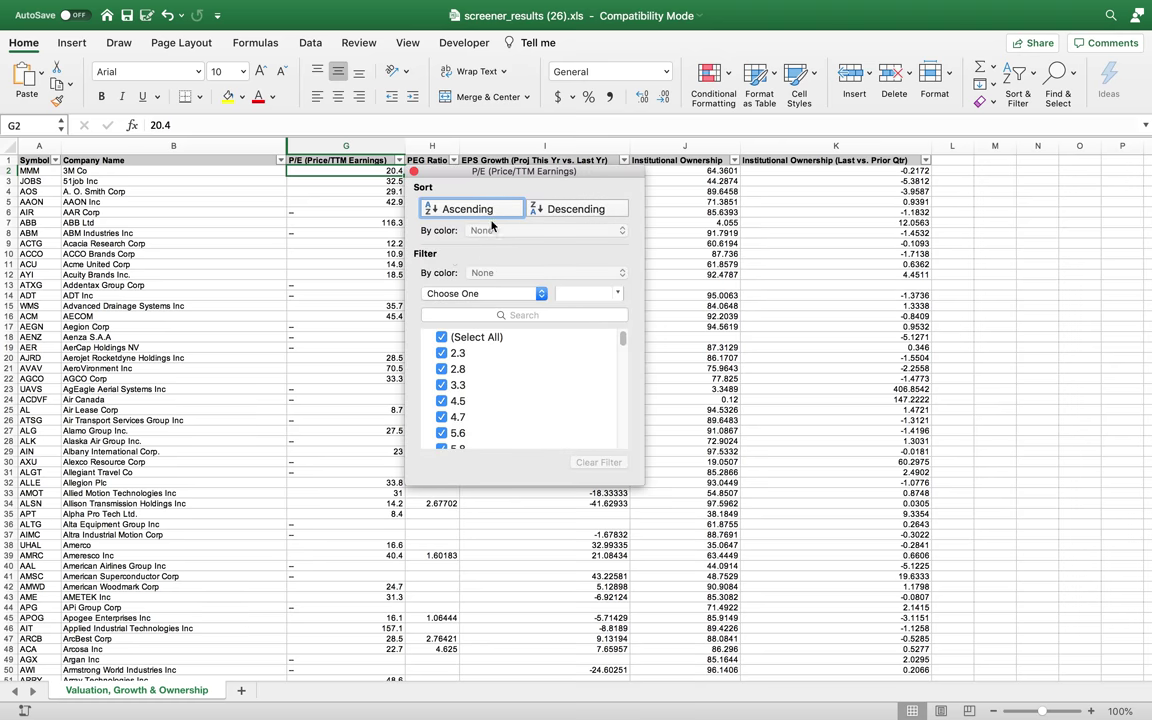
click(478, 209)
click(882, 429)
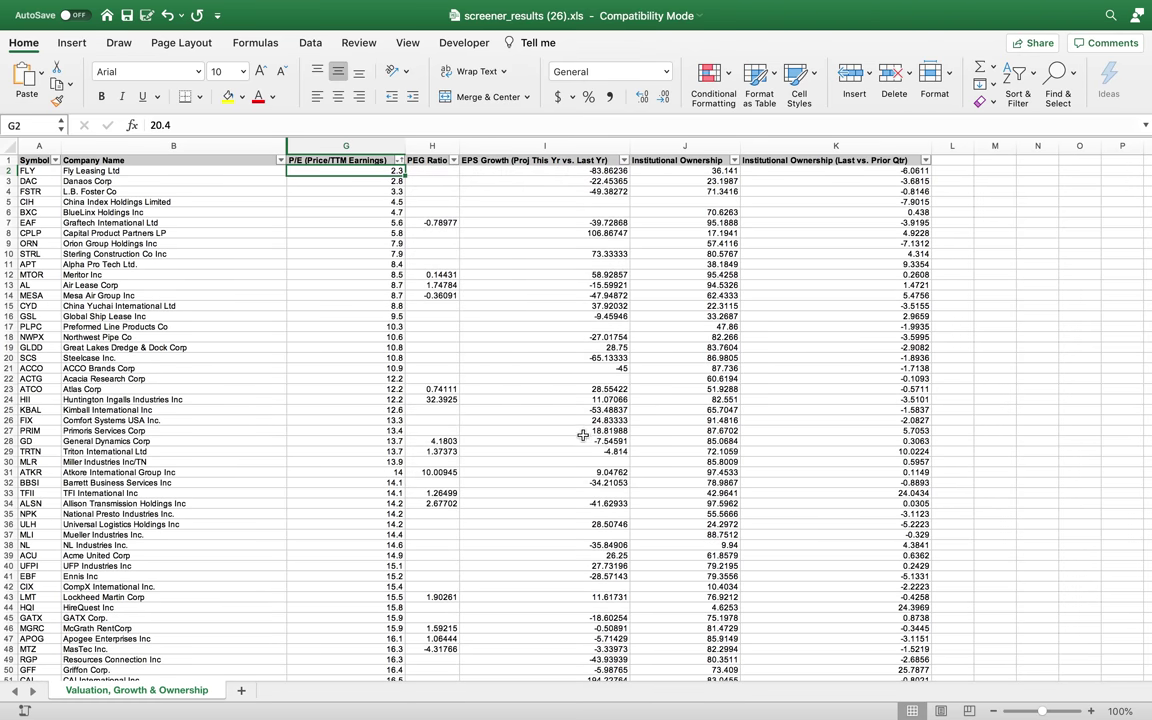
Clear the contents of all stock rows without a P/E value, from row 324 down across columns A to K
scroll(588, 440, down, 20)
scroll(577, 430, down, 18)
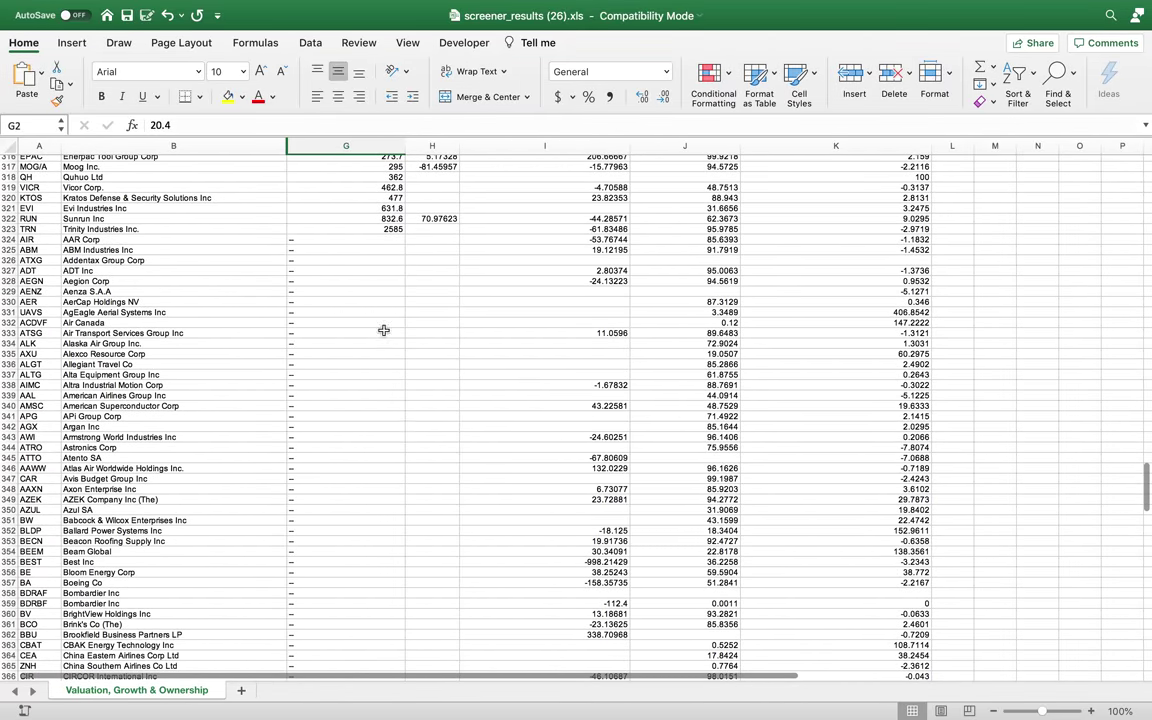
click(360, 240)
drag(45, 240, 865, 649)
key(Delete)
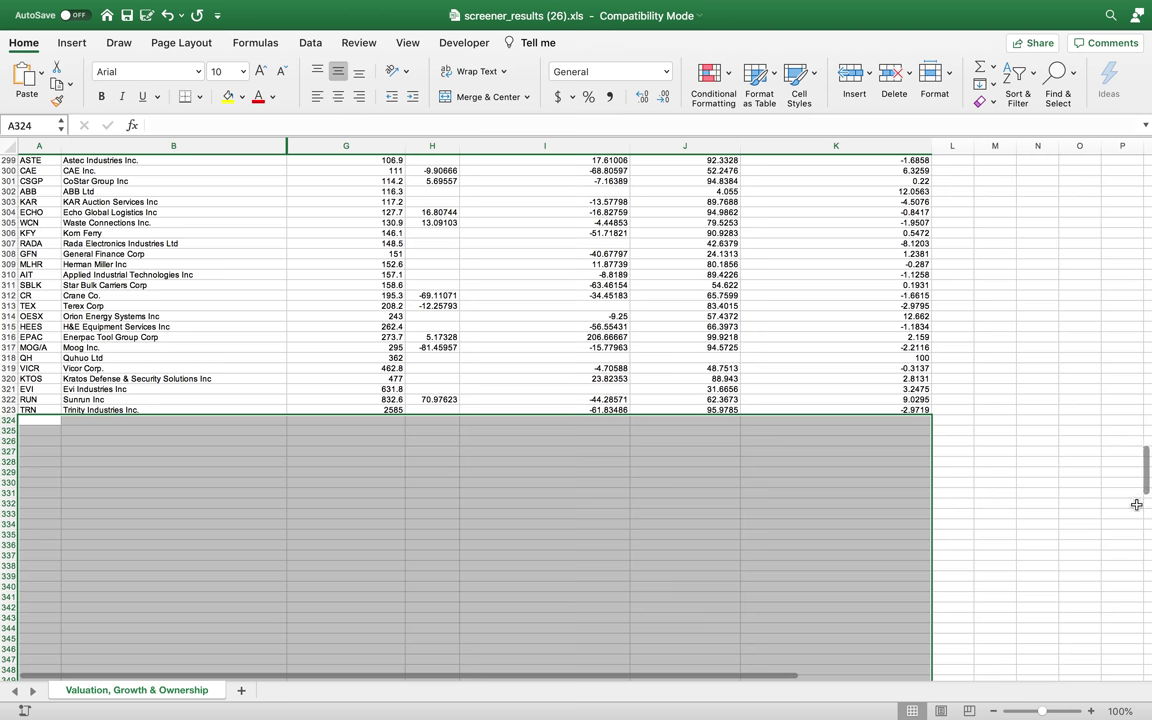
Calculate the average P/E in cell G325 with an AVERAGE formula over G2:G323
scroll(565, 561, up, 5)
scroll(565, 561, down, 4)
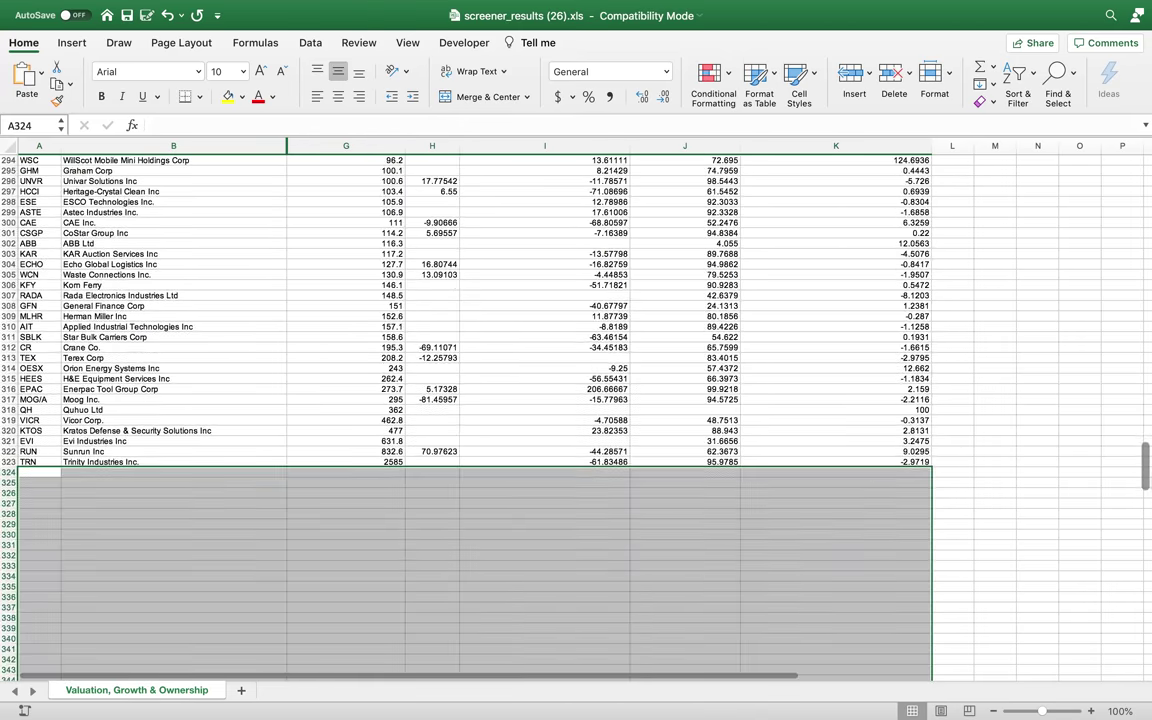
click(509, 483)
click(368, 482)
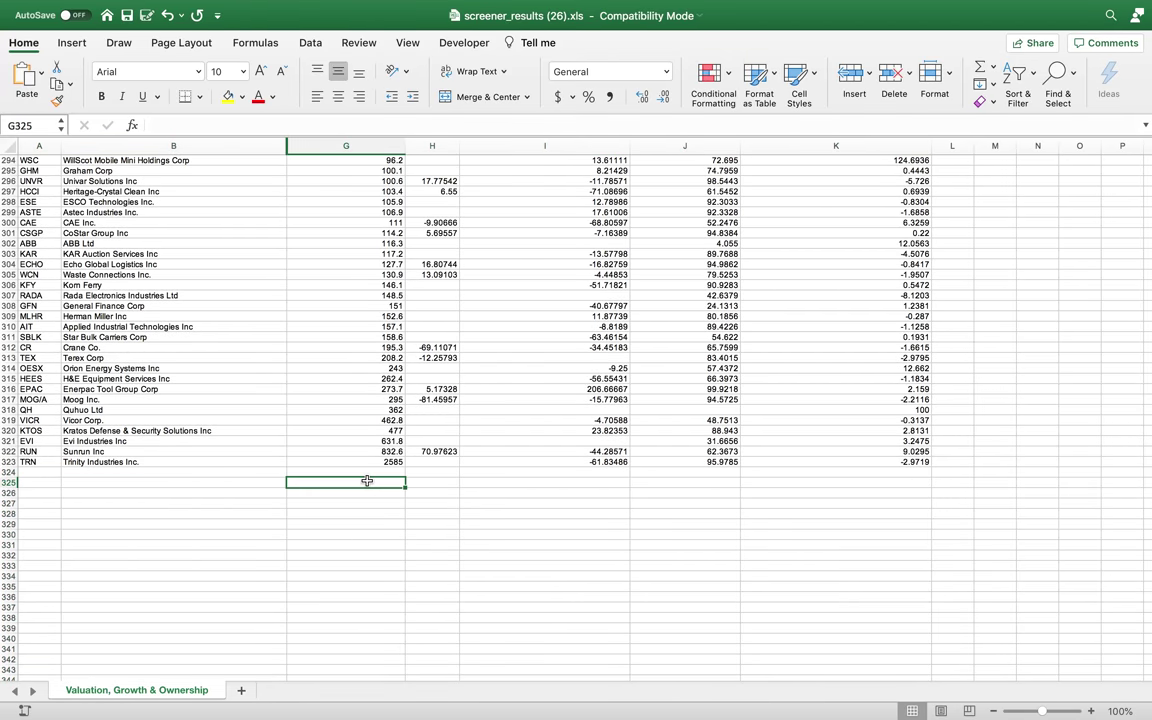
text(=ave)
key(Down)
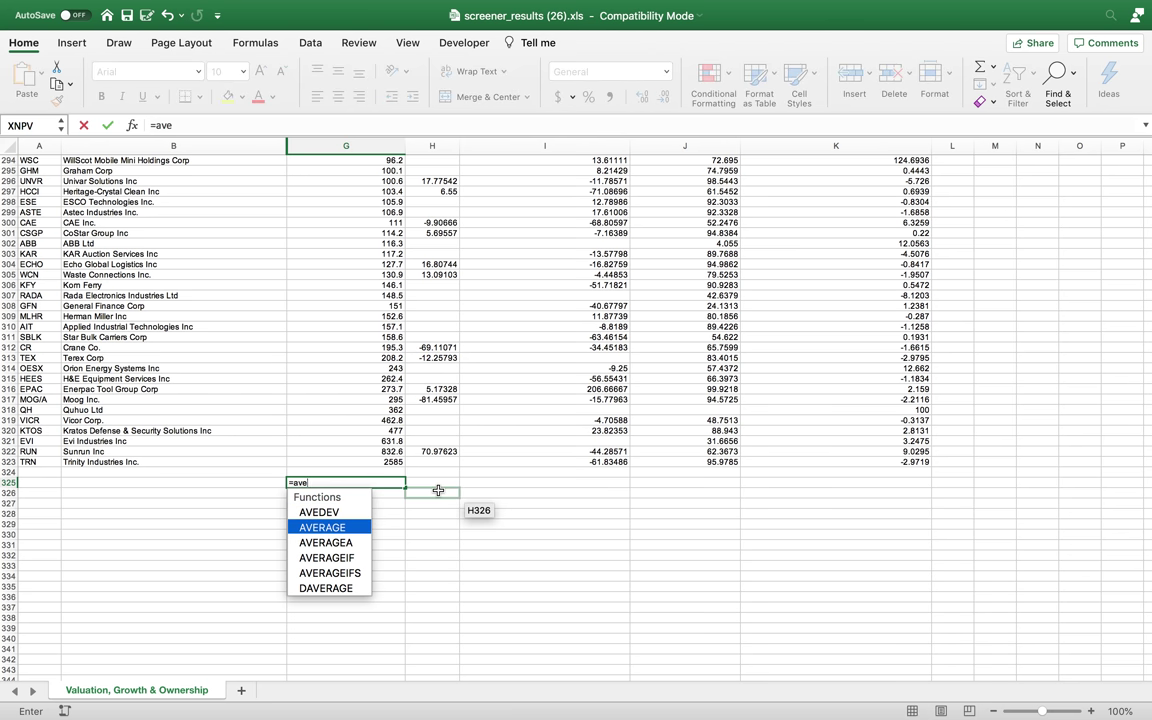
key(Tab)
key(Up)
key(Up)
key(shift+super+Up)
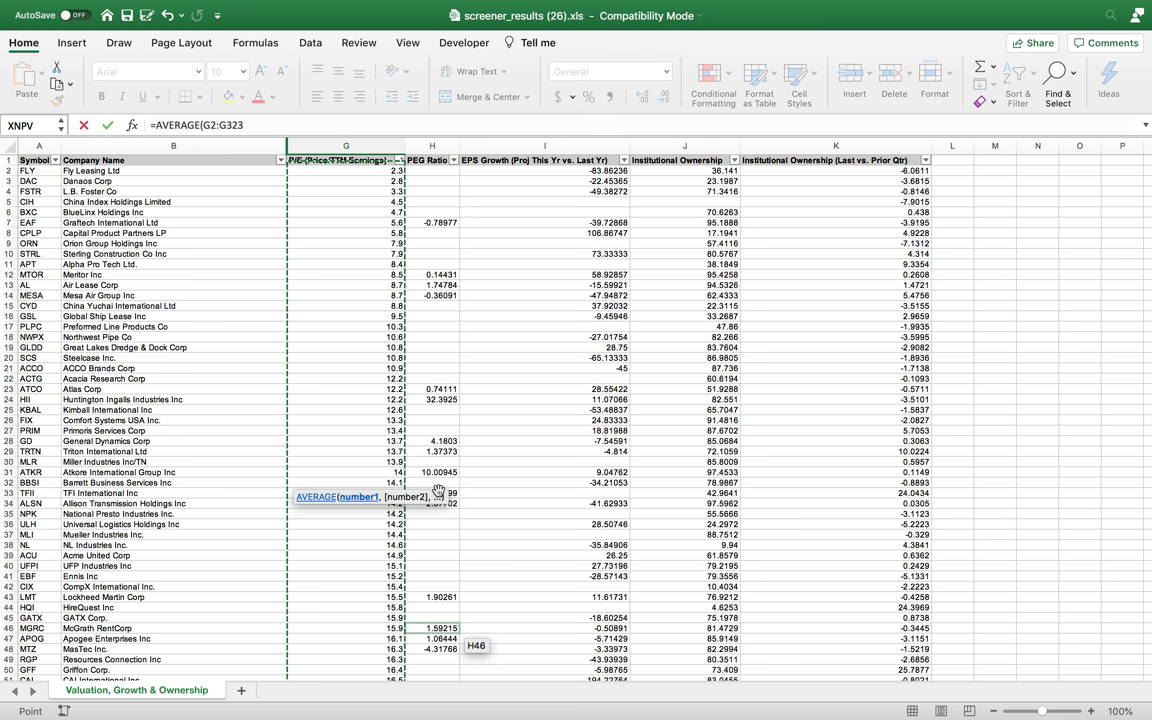
key(Return)
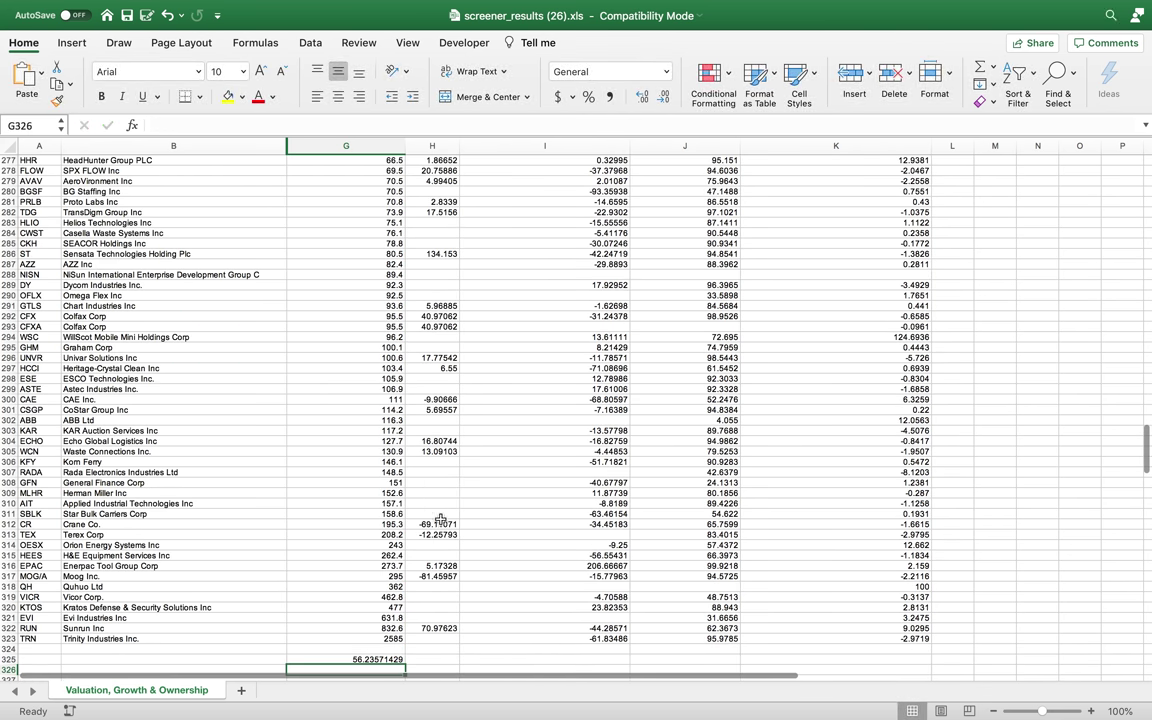
Fill the average formula from G325 across to H325 for the PEG Ratio column
scroll(339, 609, down, 1)
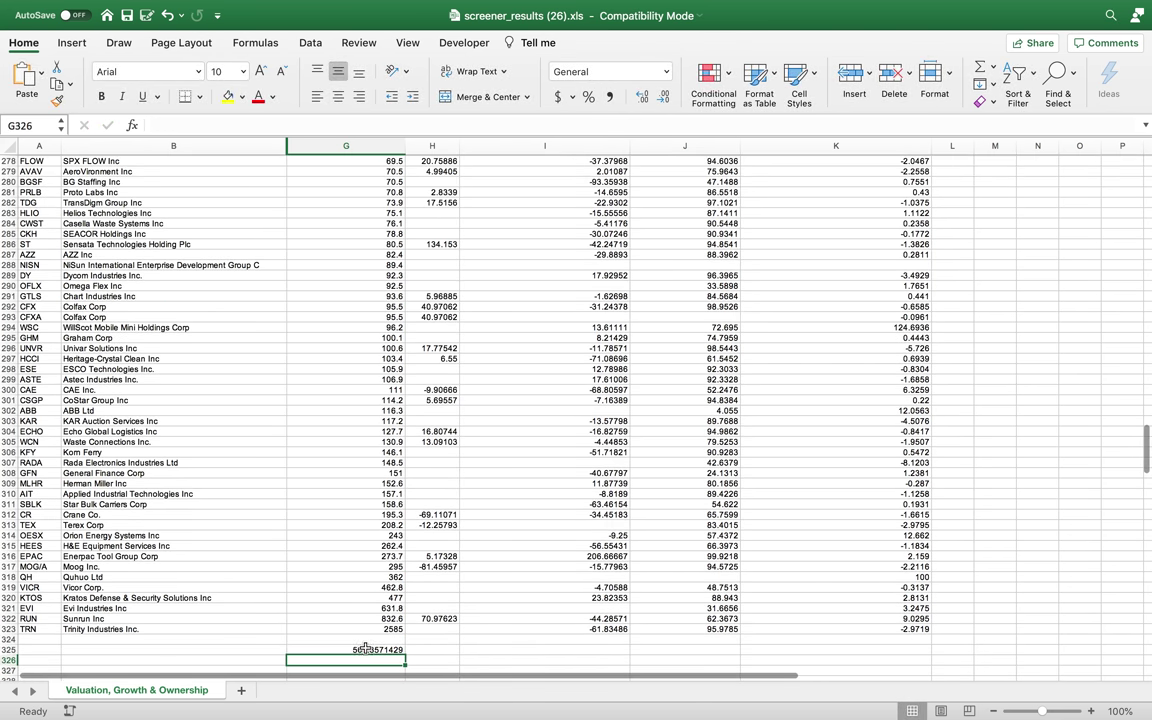
click(366, 650)
drag(405, 655, 440, 652)
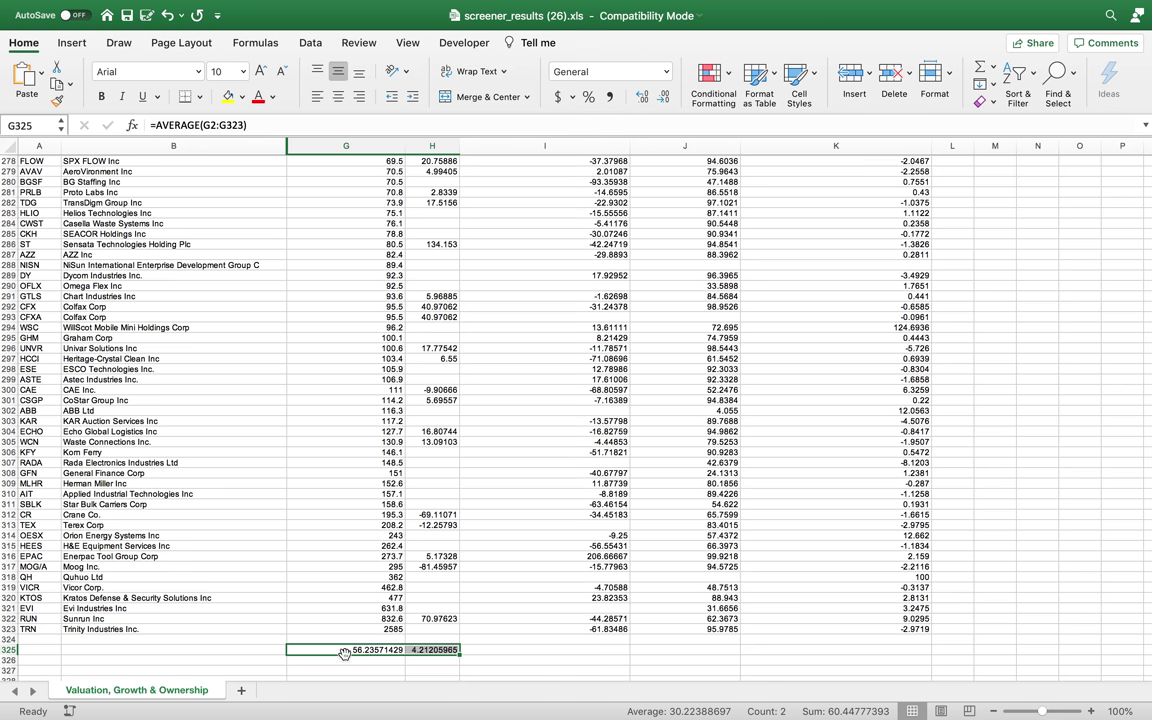
Label the averages row by entering AVERAGE in cell B325
click(274, 651)
text(A)
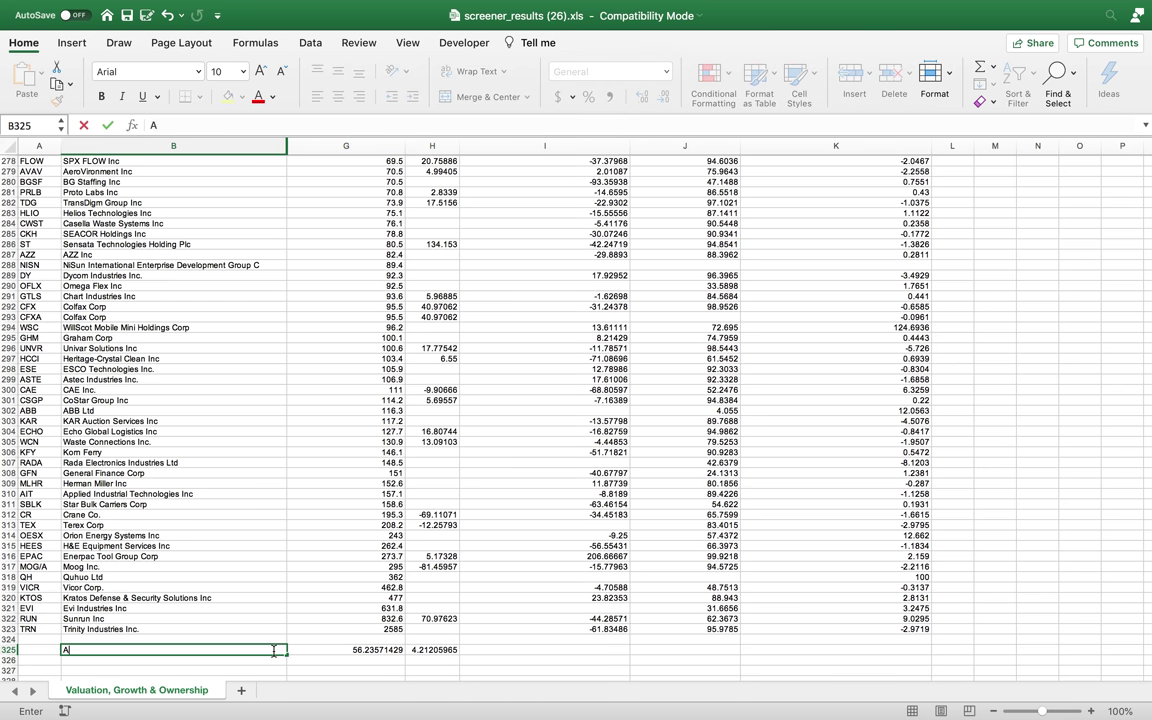
text(VERAGE)
key(Return)
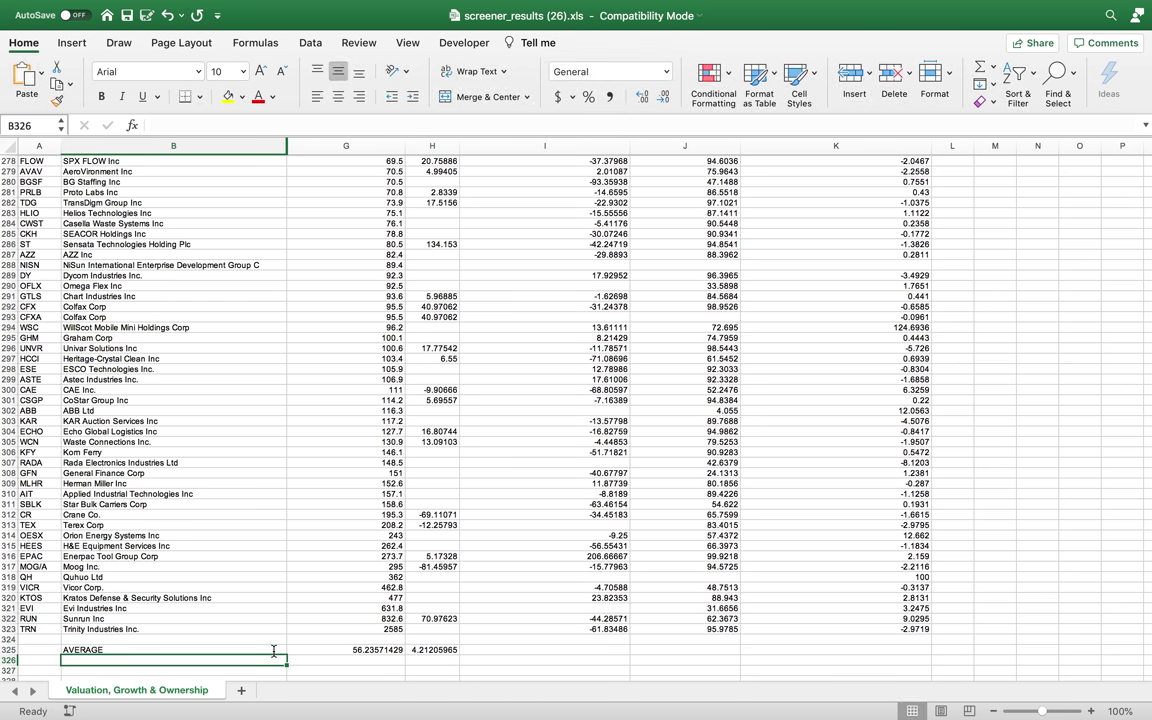
Examine the average P/E and PEG cells G325 and H325, plus Terex Corp's P/E and PEG values in row 313
click(346, 577)
click(346, 649)
scroll(367, 539, down, 2)
click(432, 590)
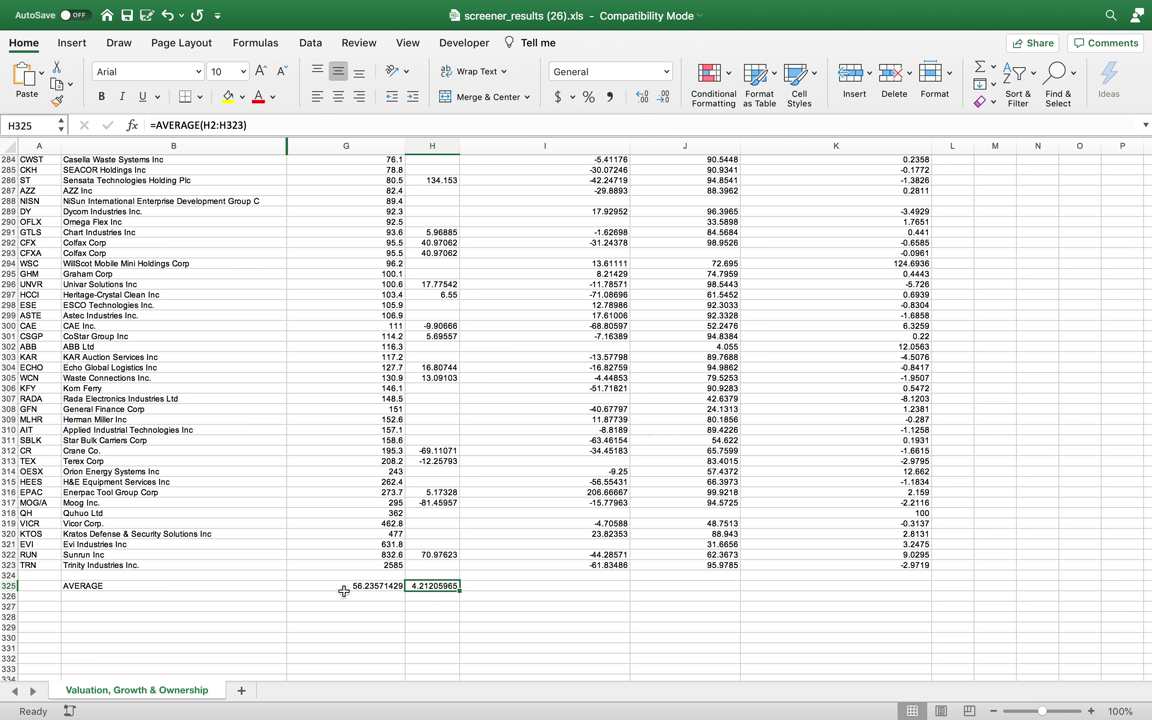
scroll(346, 540, down, 2)
scroll(347, 540, down, 2)
click(366, 519)
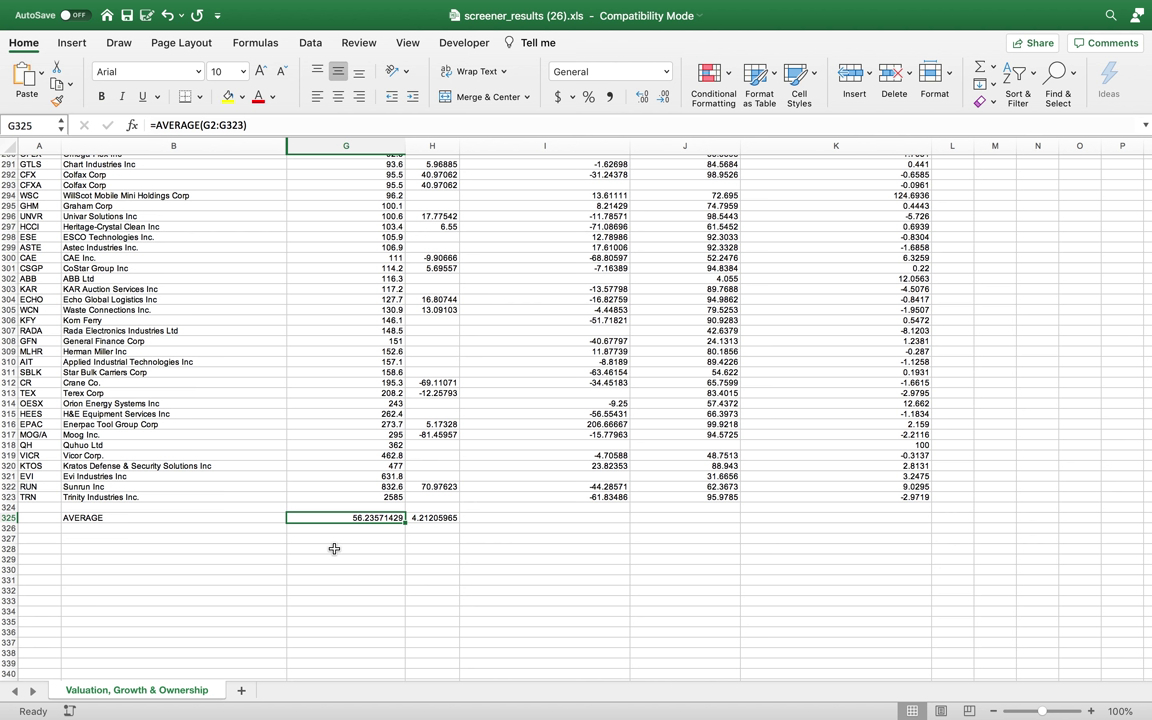
click(435, 519)
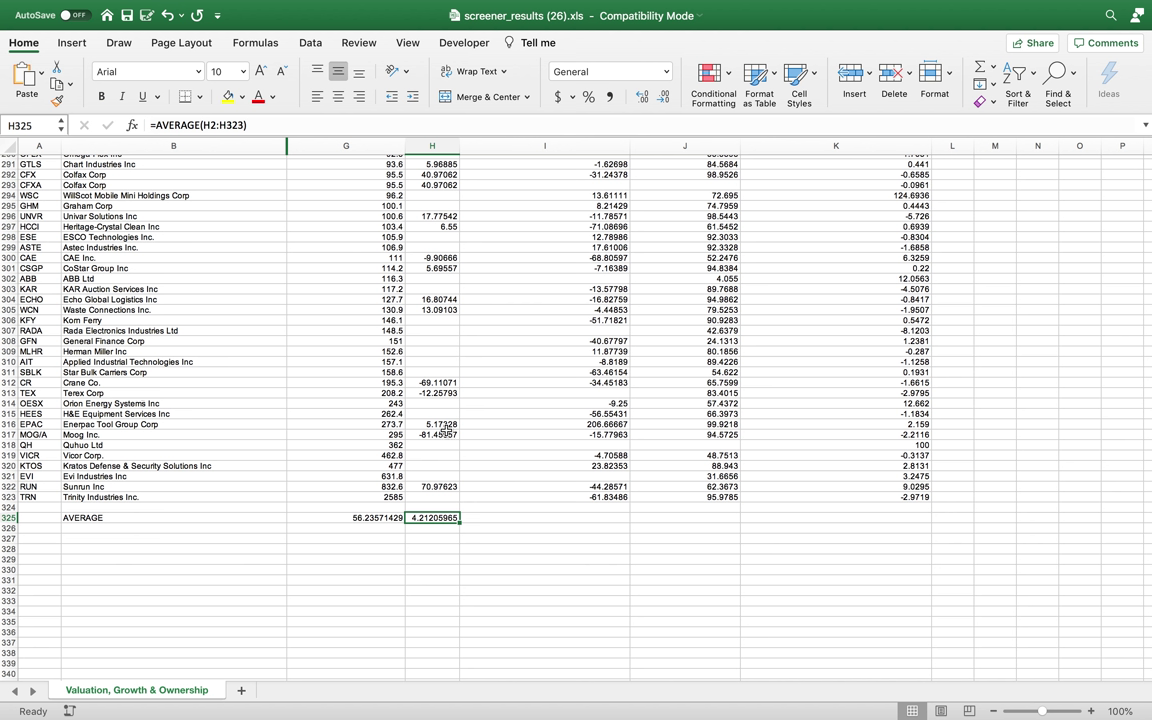
click(345, 518)
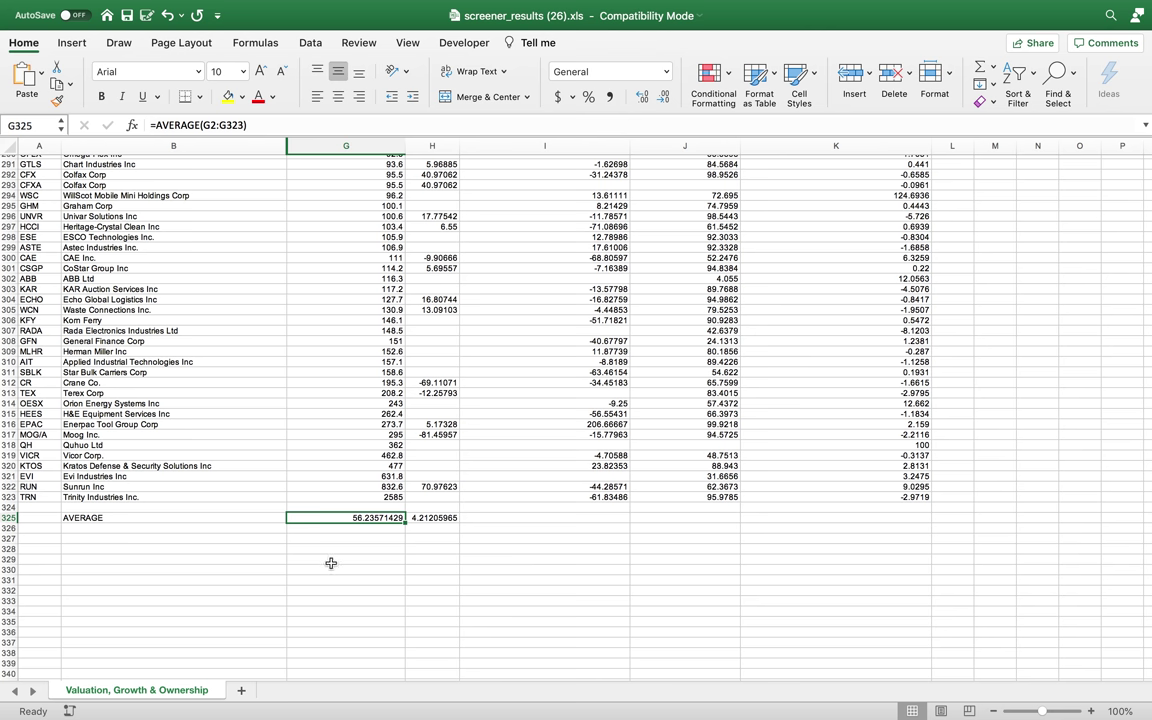
click(431, 528)
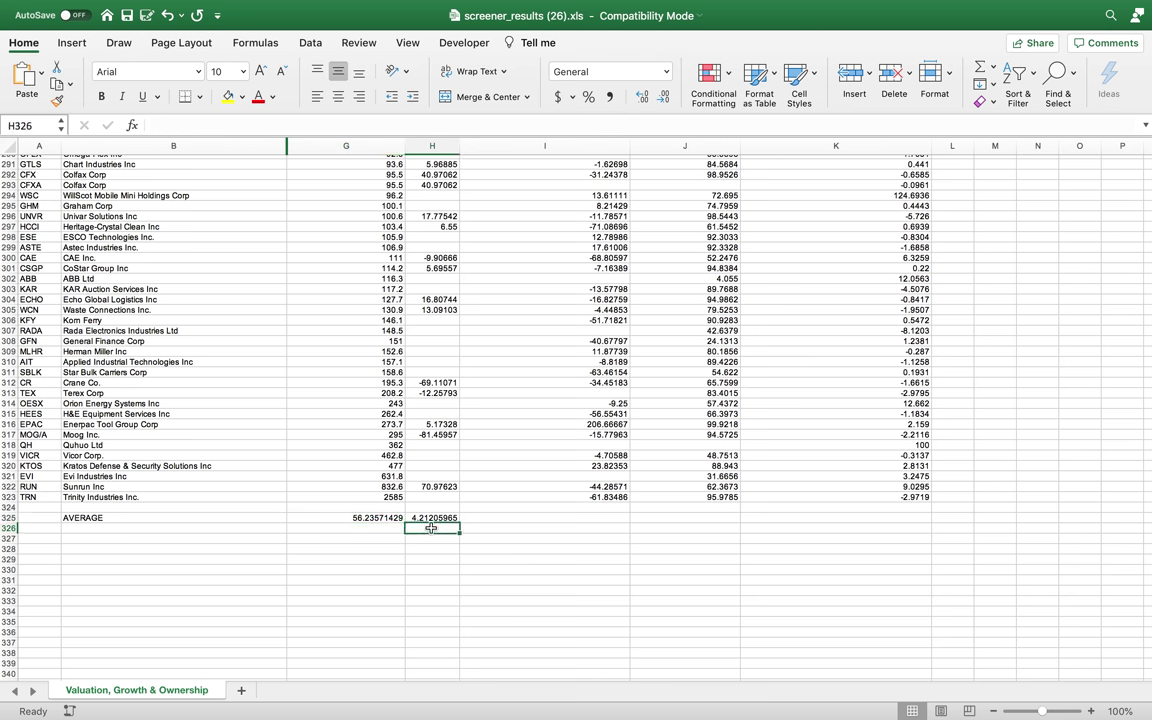
click(431, 519)
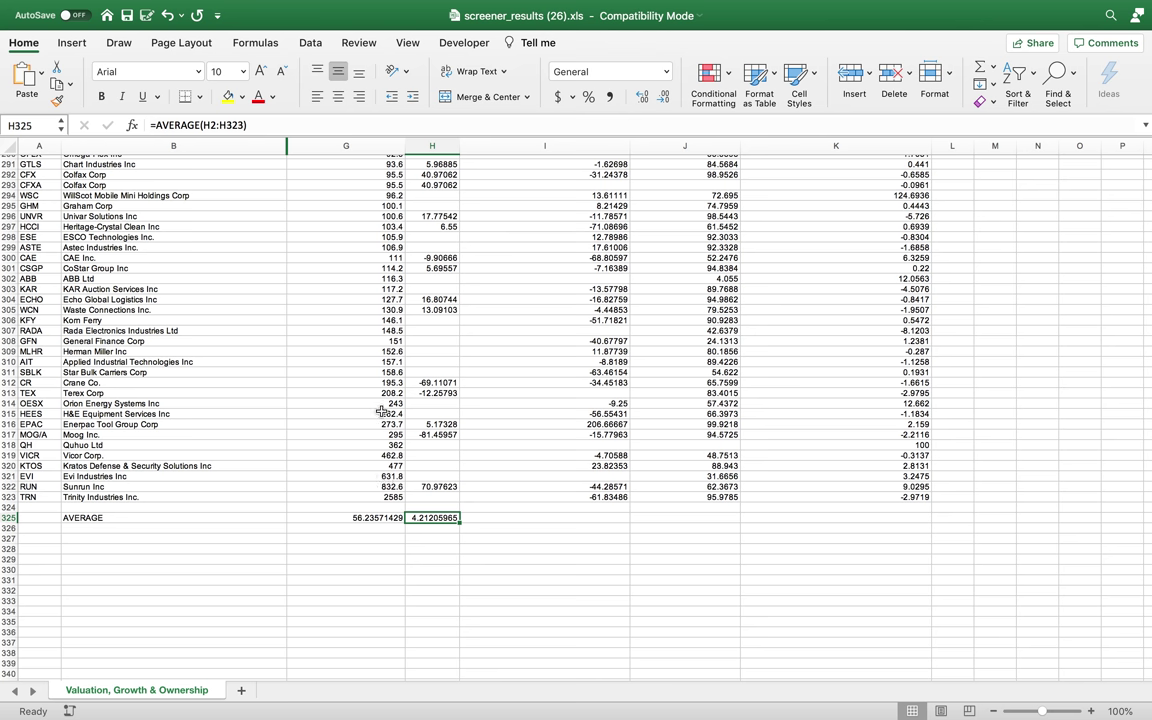
click(368, 394)
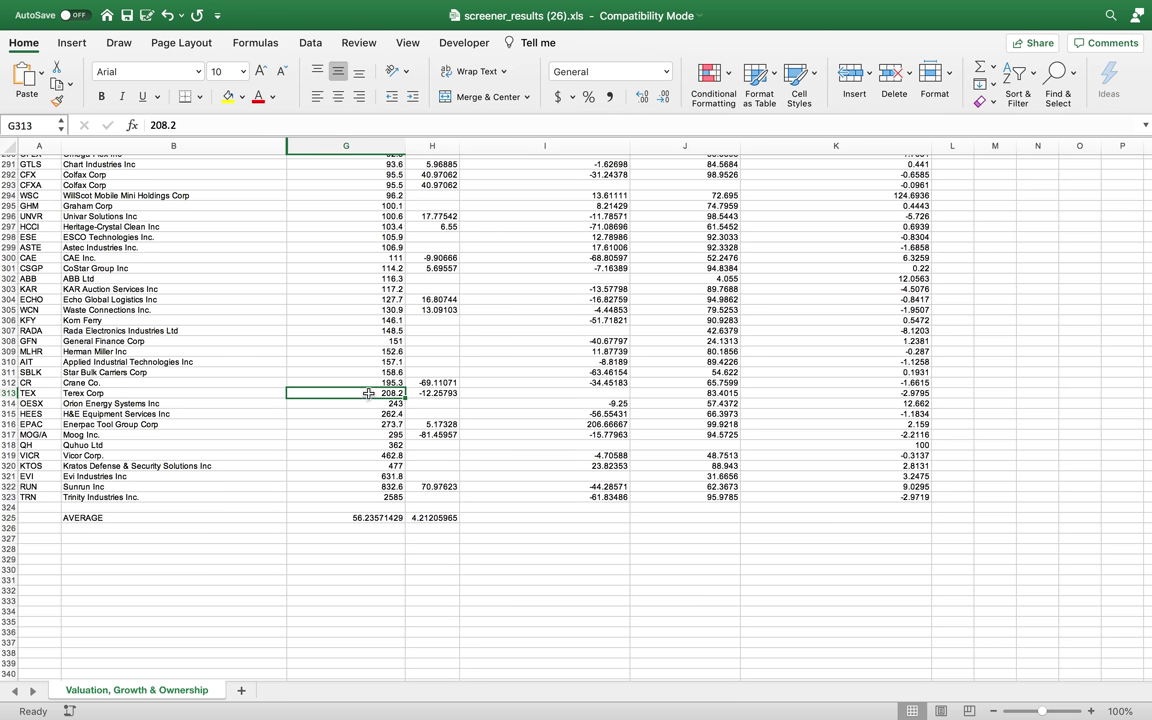
click(440, 395)
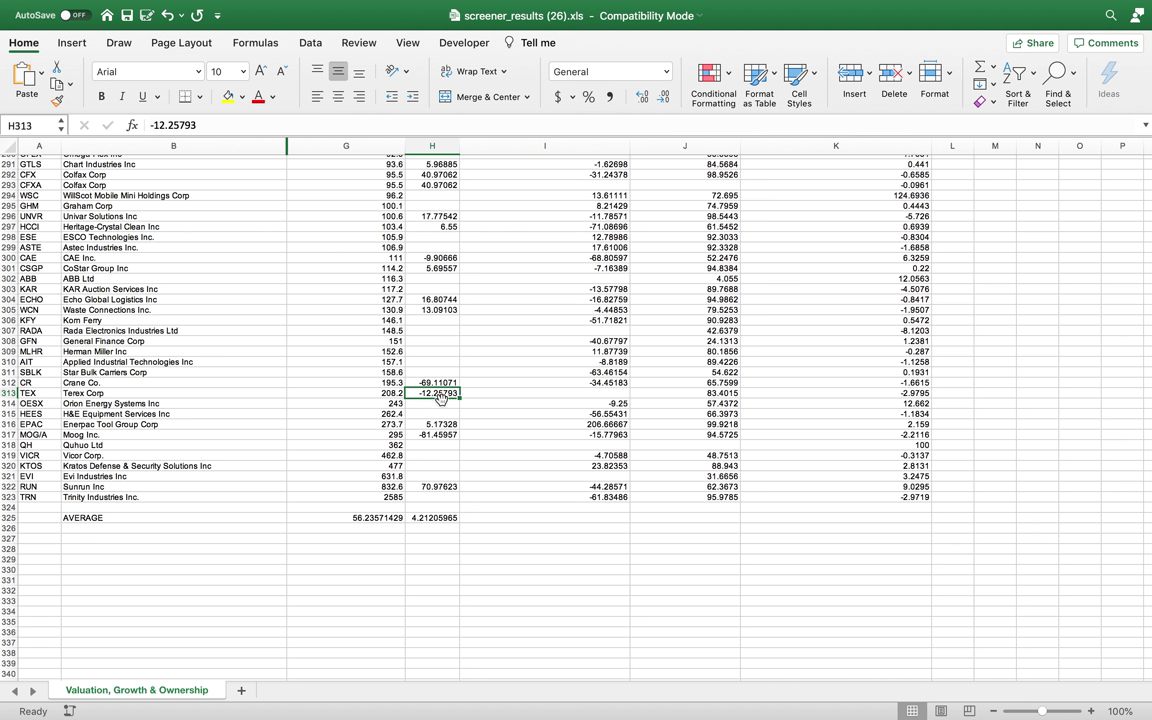
key(Left)
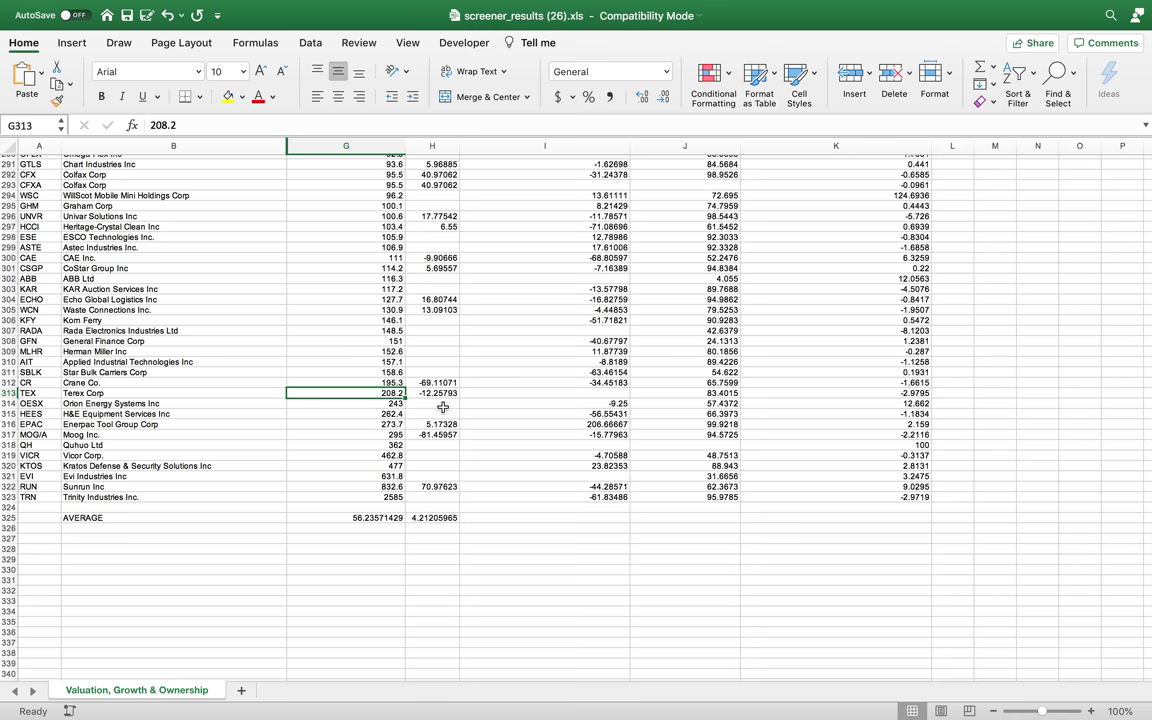
Sort the stock table by the PEG Ratio column in ascending order
scroll(443, 407, down, 10)
scroll(443, 407, up, 20)
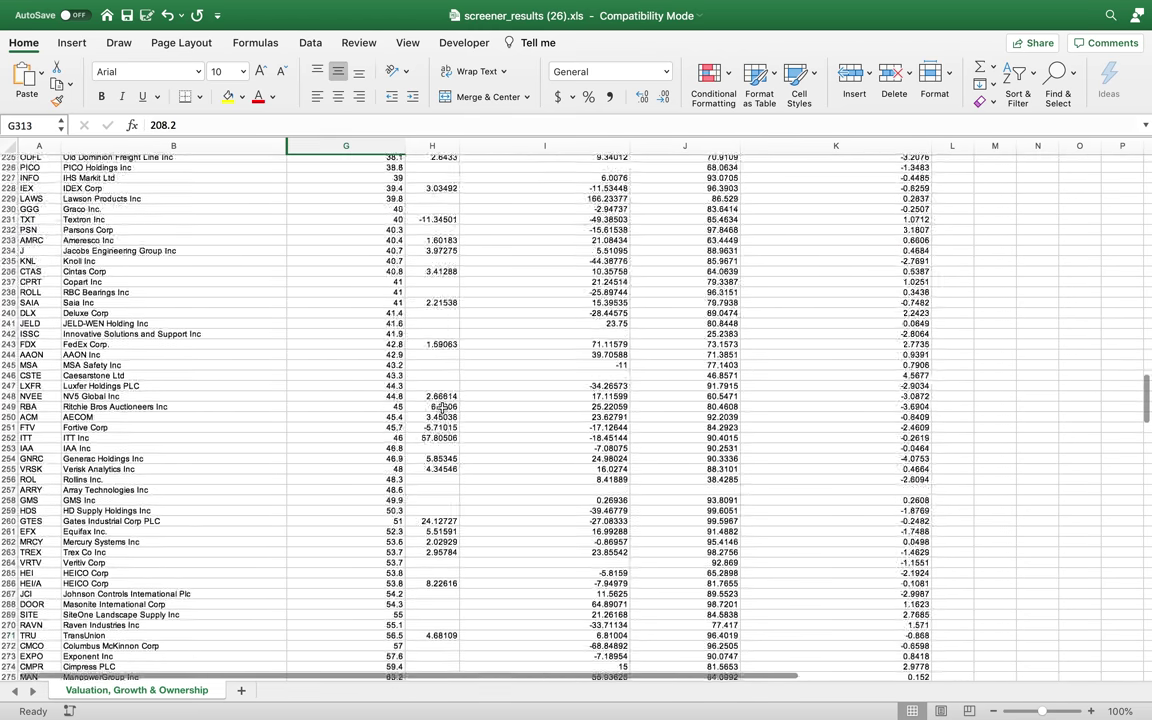
scroll(443, 407, up, 20)
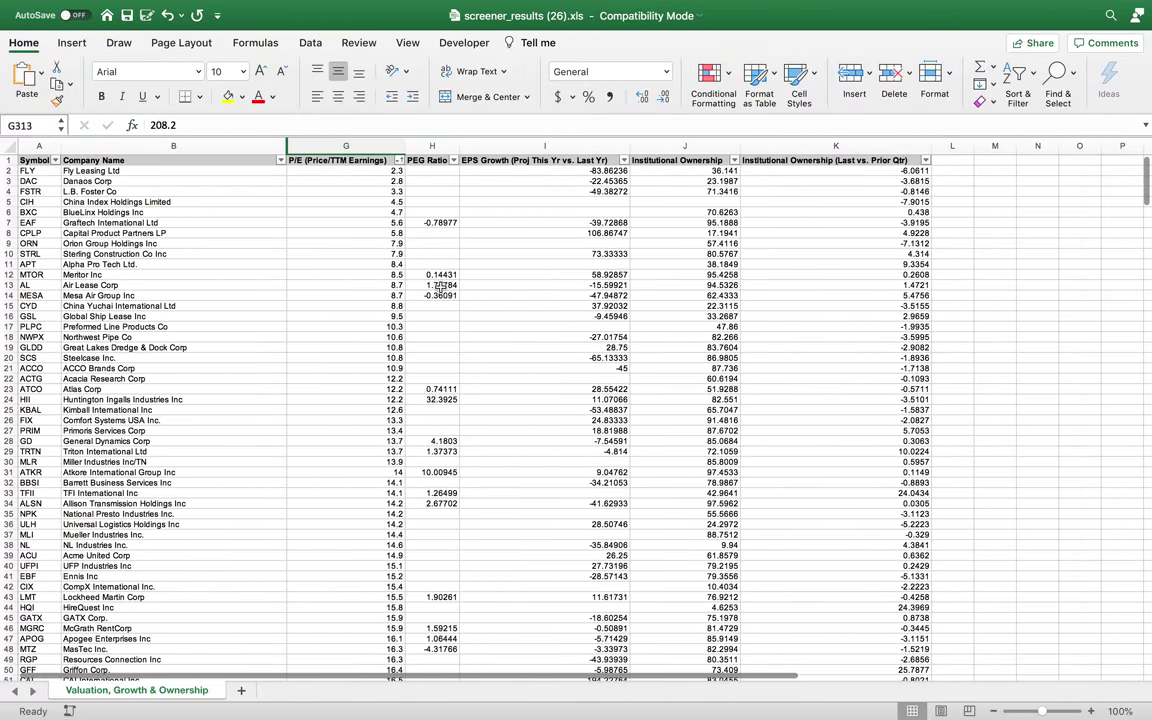
click(453, 161)
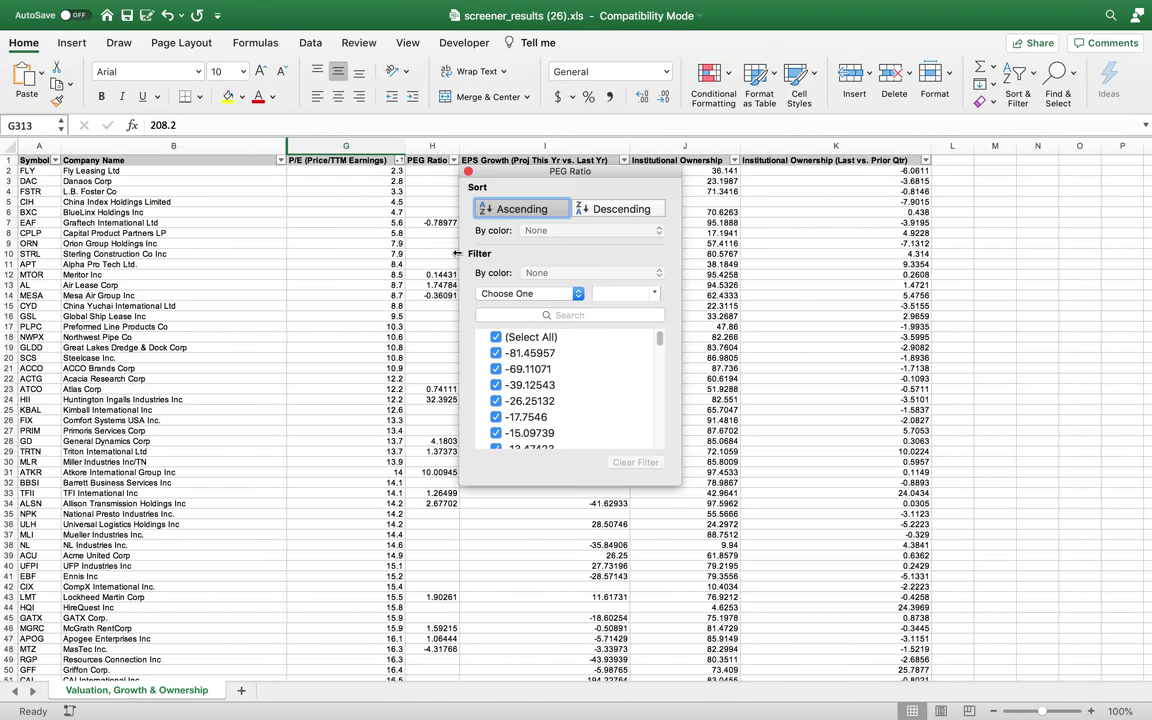
click(512, 209)
click(424, 224)
Examine the sorted PEG ratios for low positive values and compare Atlas Corp's P/E and PEG in row 26
click(437, 191)
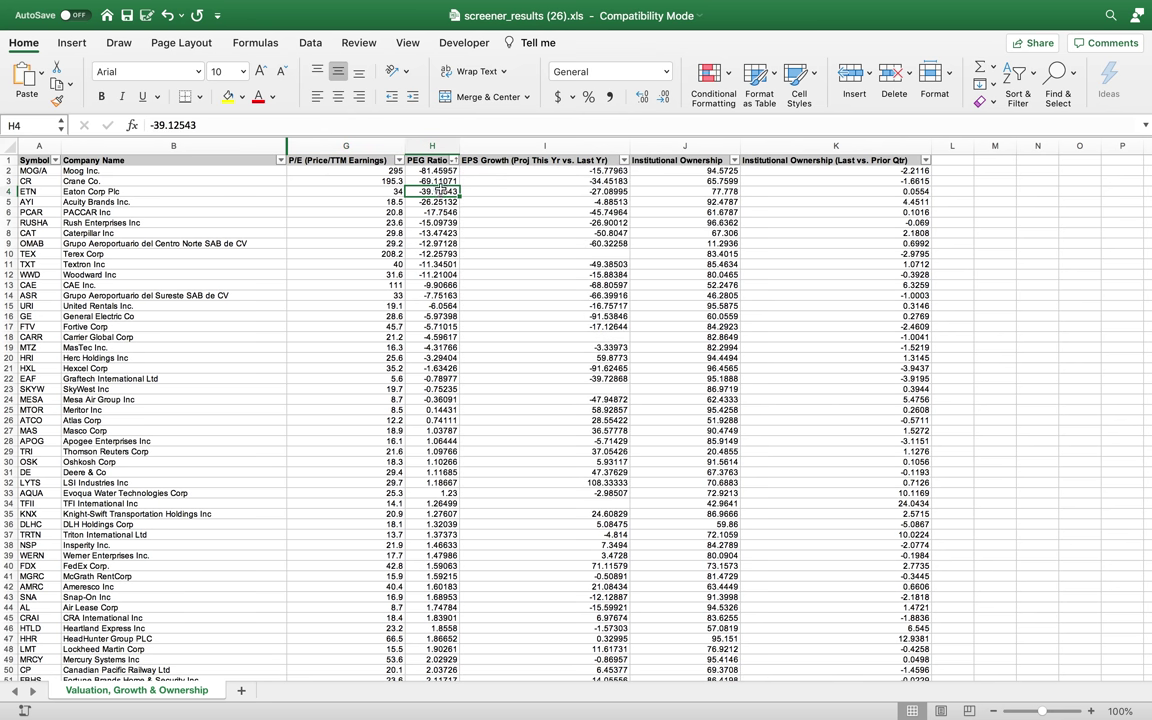
click(420, 430)
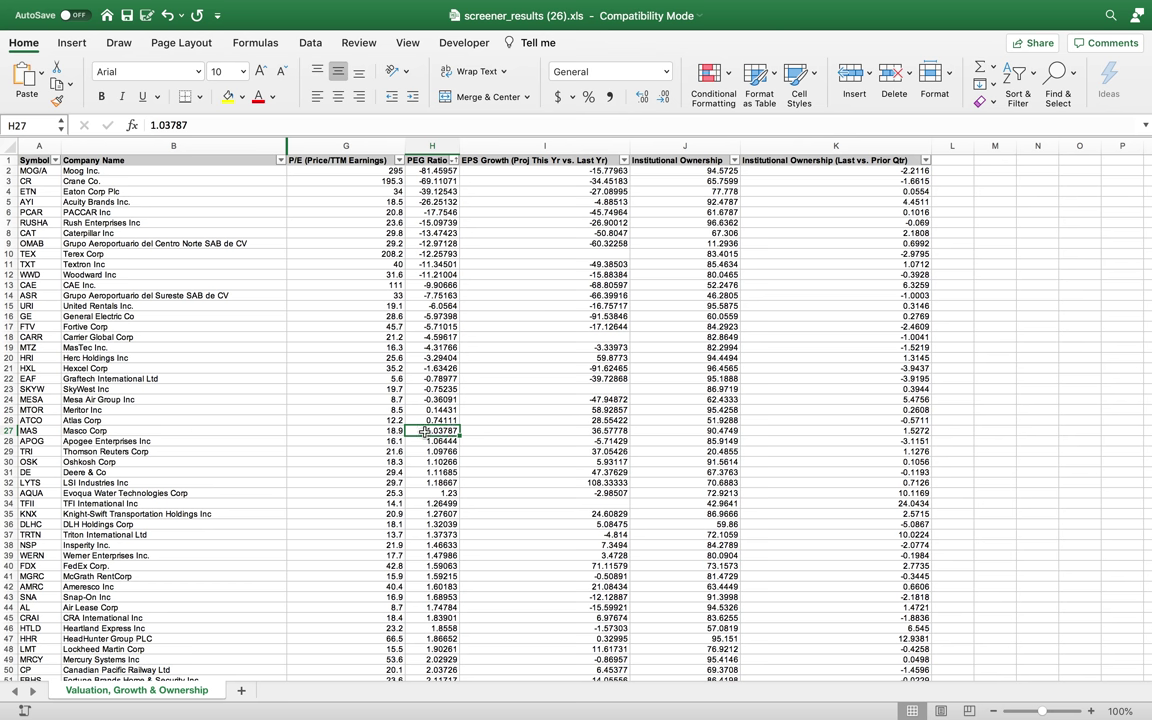
click(212, 420)
click(440, 420)
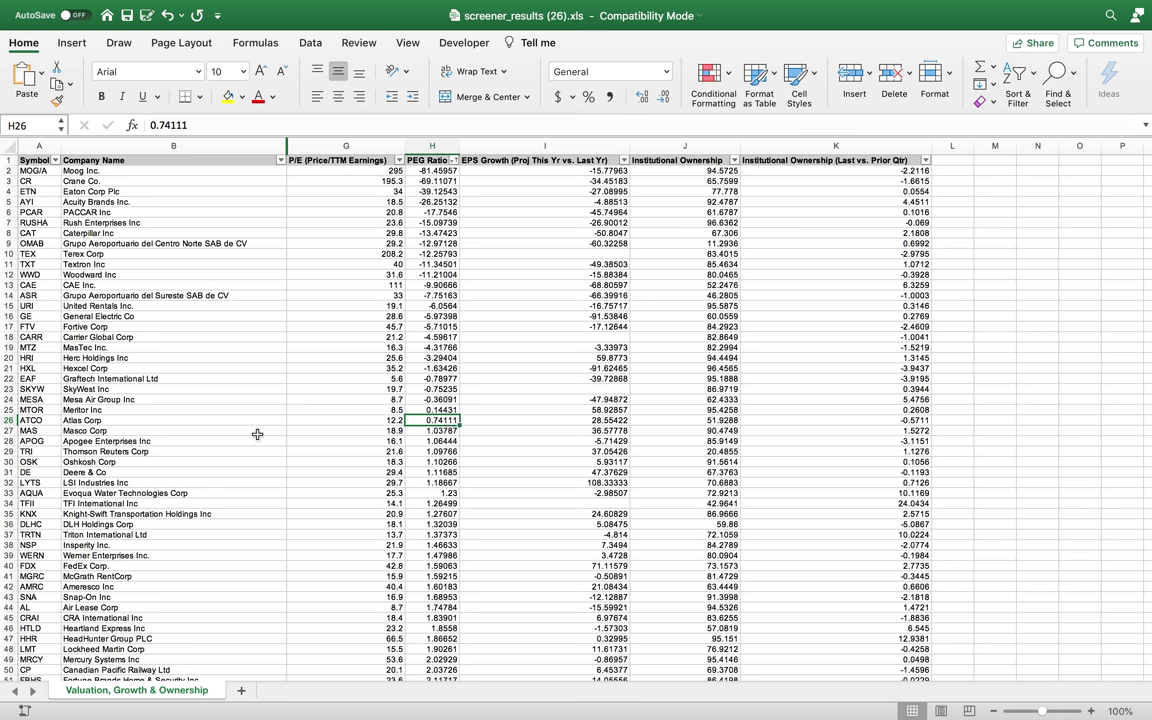
click(85, 421)
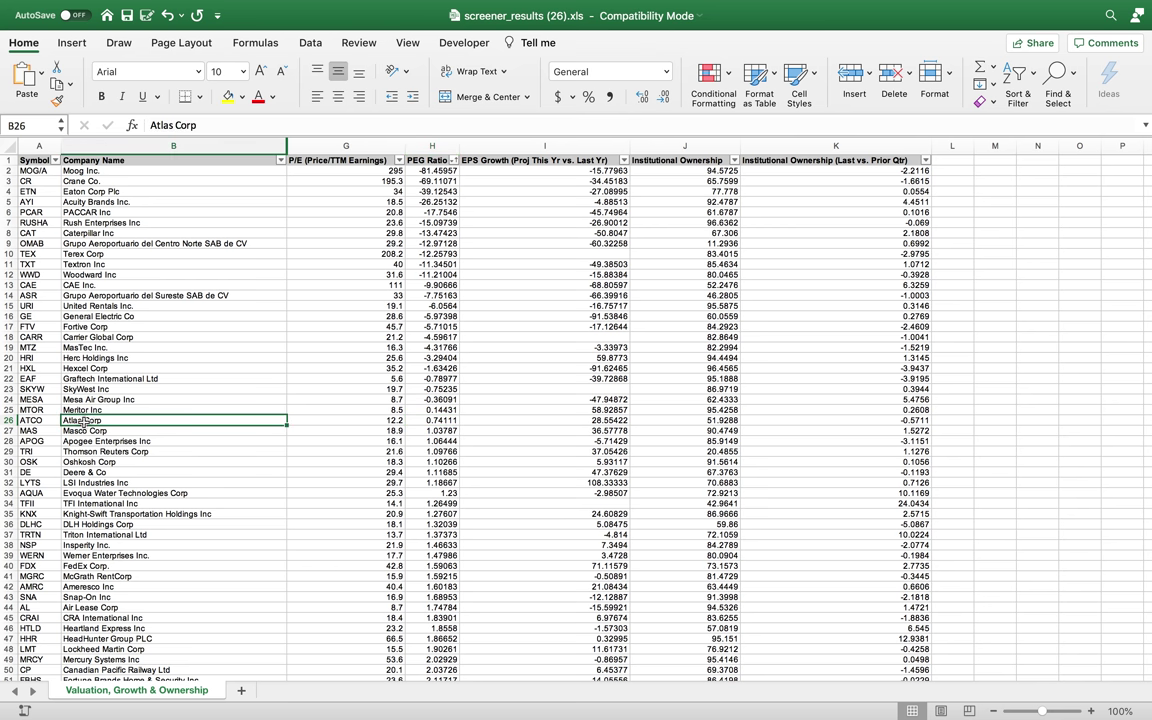
click(340, 430)
key(Up)
key(Right)
key(Left)
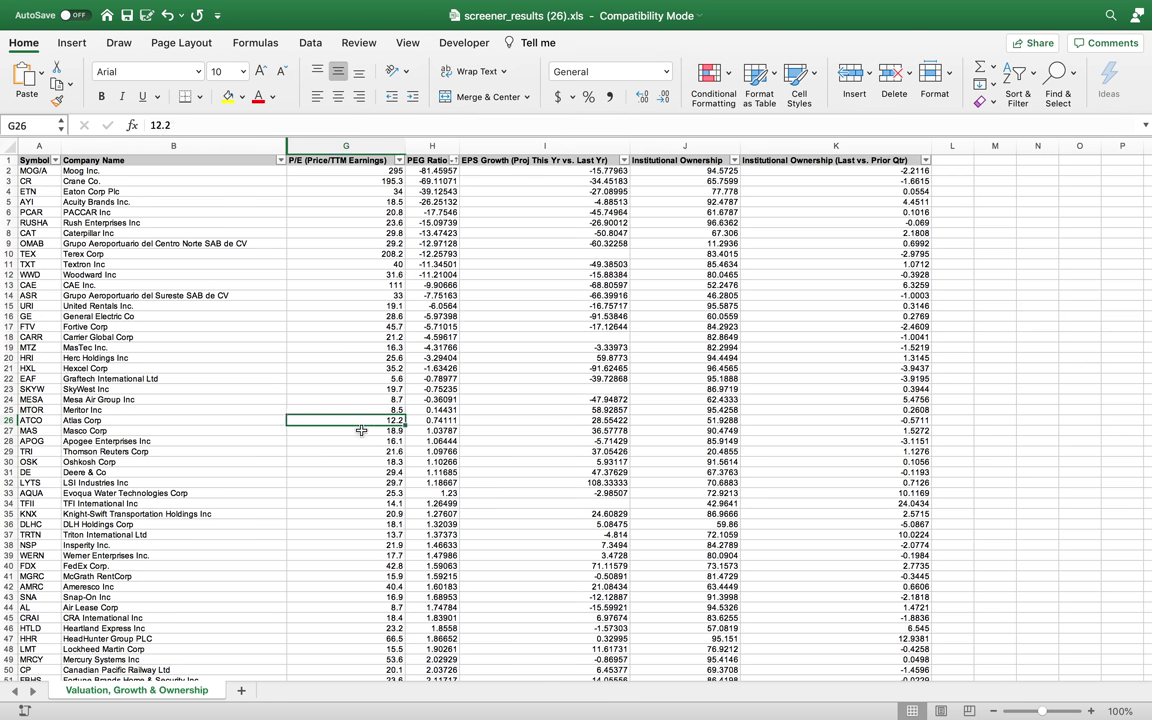
key(Right)
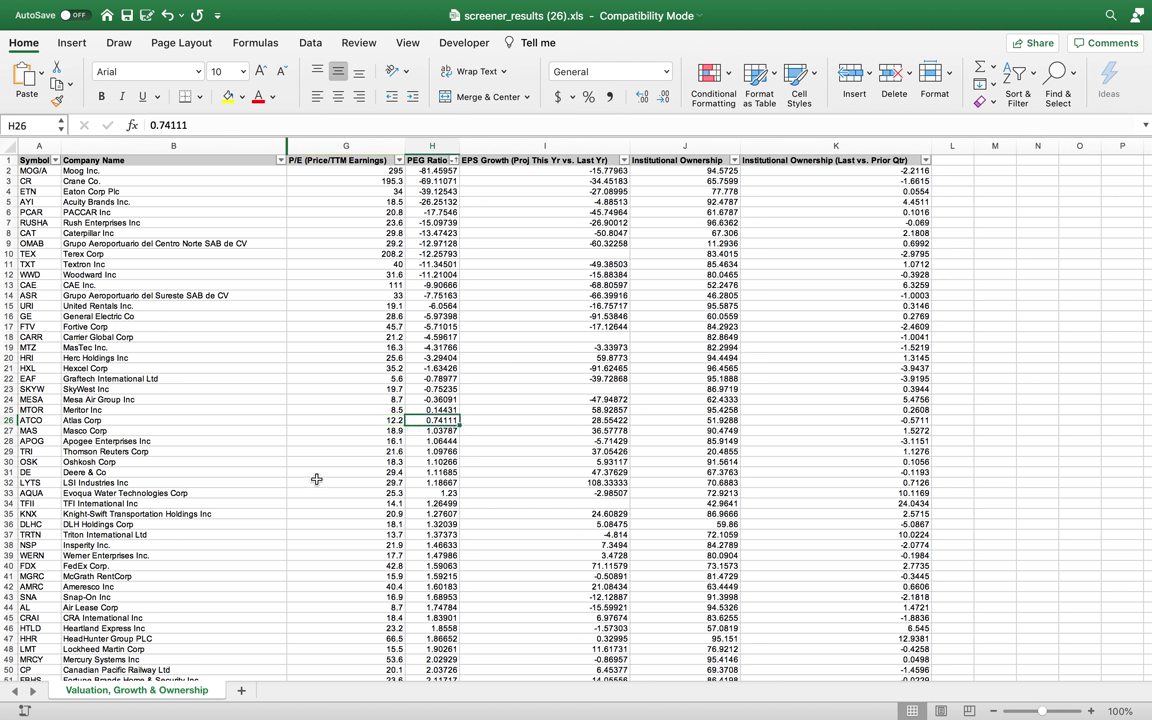
Copy Atlas Corp's ticker symbol from cell A26 and switch to the Fidelity Stock Screener page in Chrome
click(36, 421)
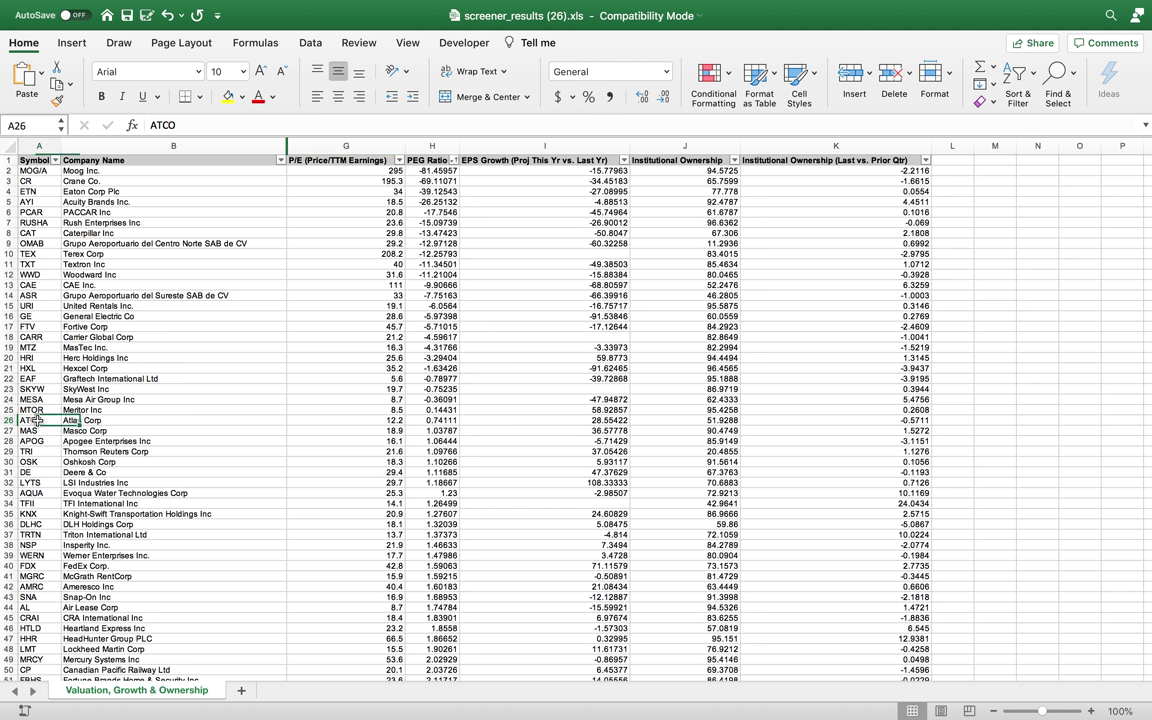
key(super+c)
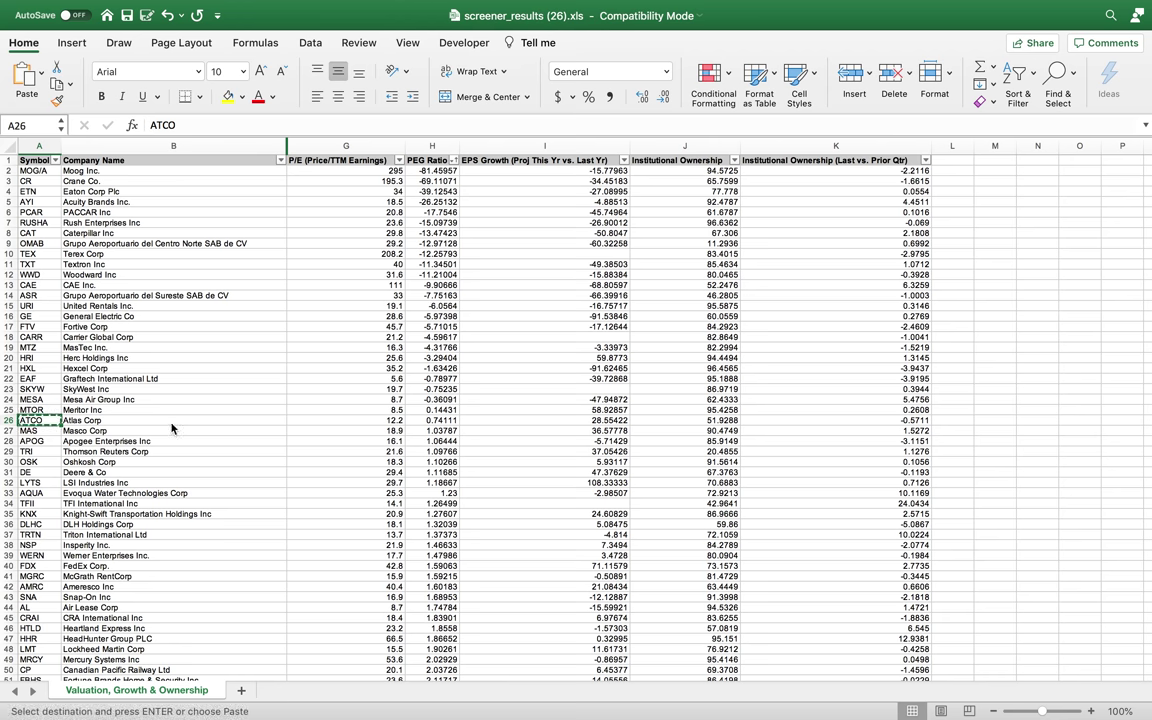
mouse_move(62, 13)
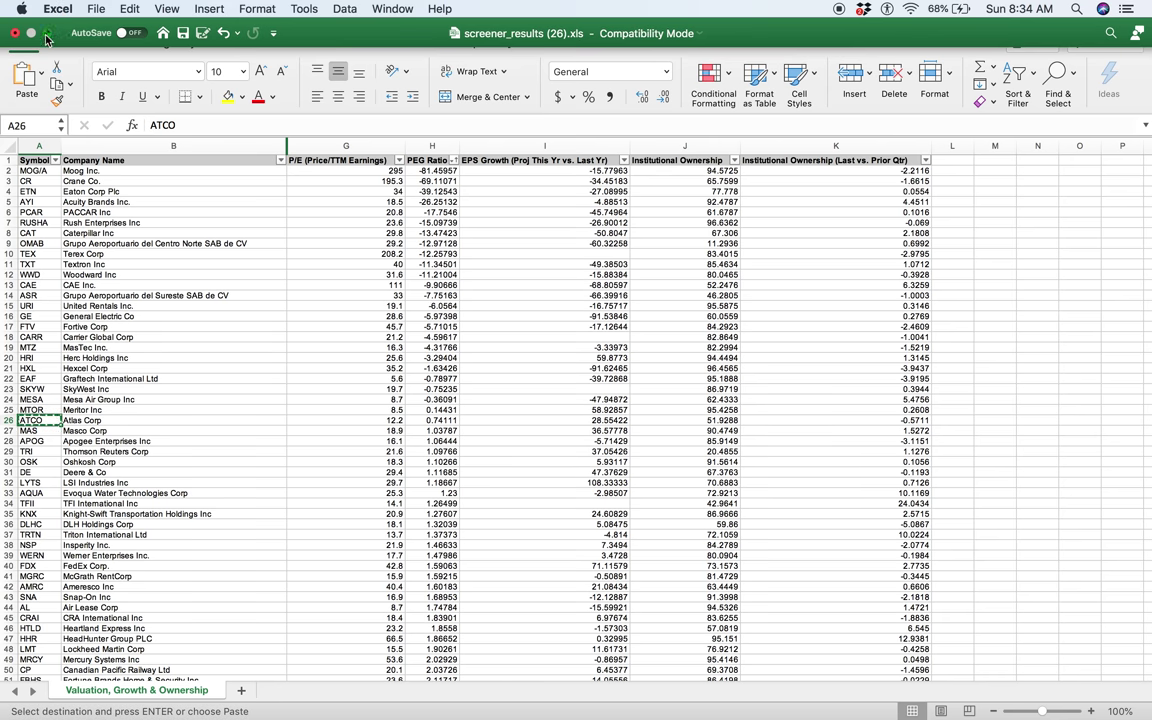
click(47, 33)
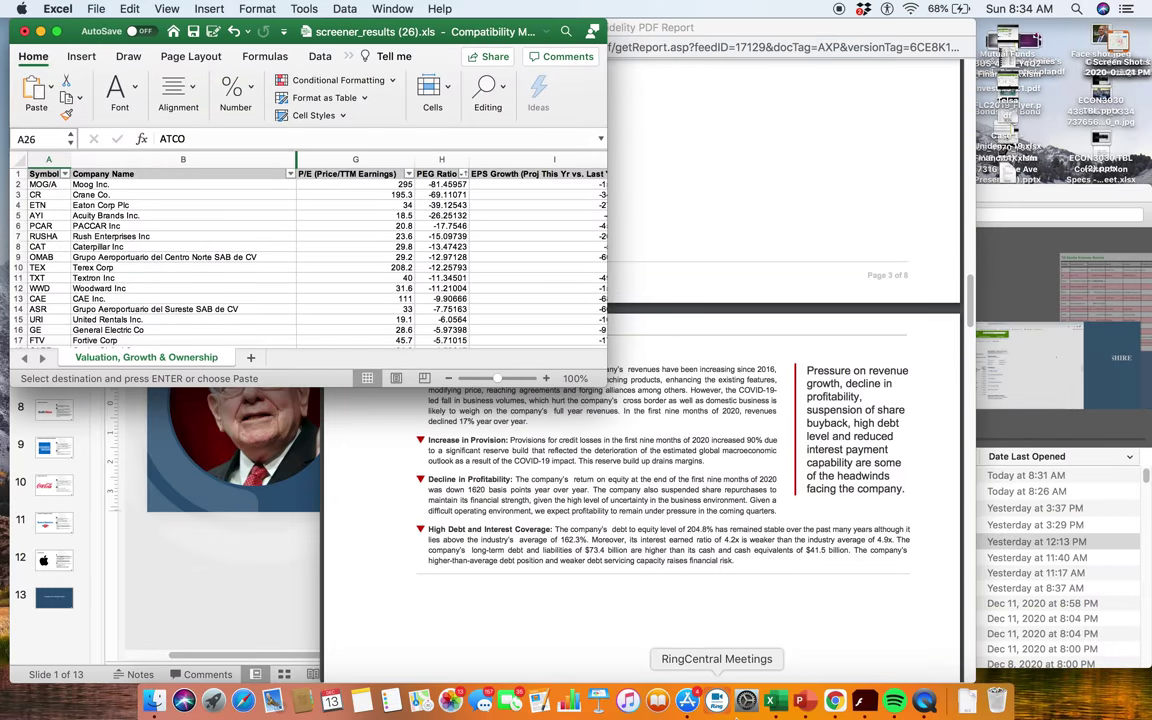
click(836, 703)
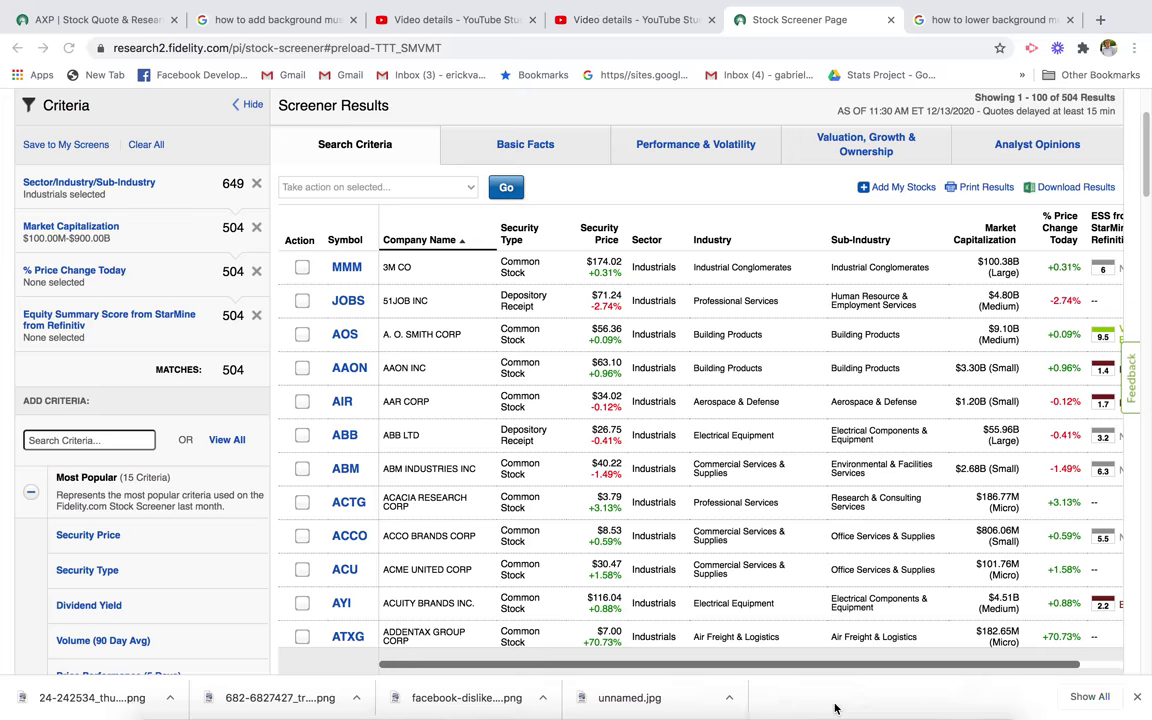
Look up the stock quote for ATCO on the Fidelity site
scroll(823, 334, down, 5)
scroll(824, 340, up, 10)
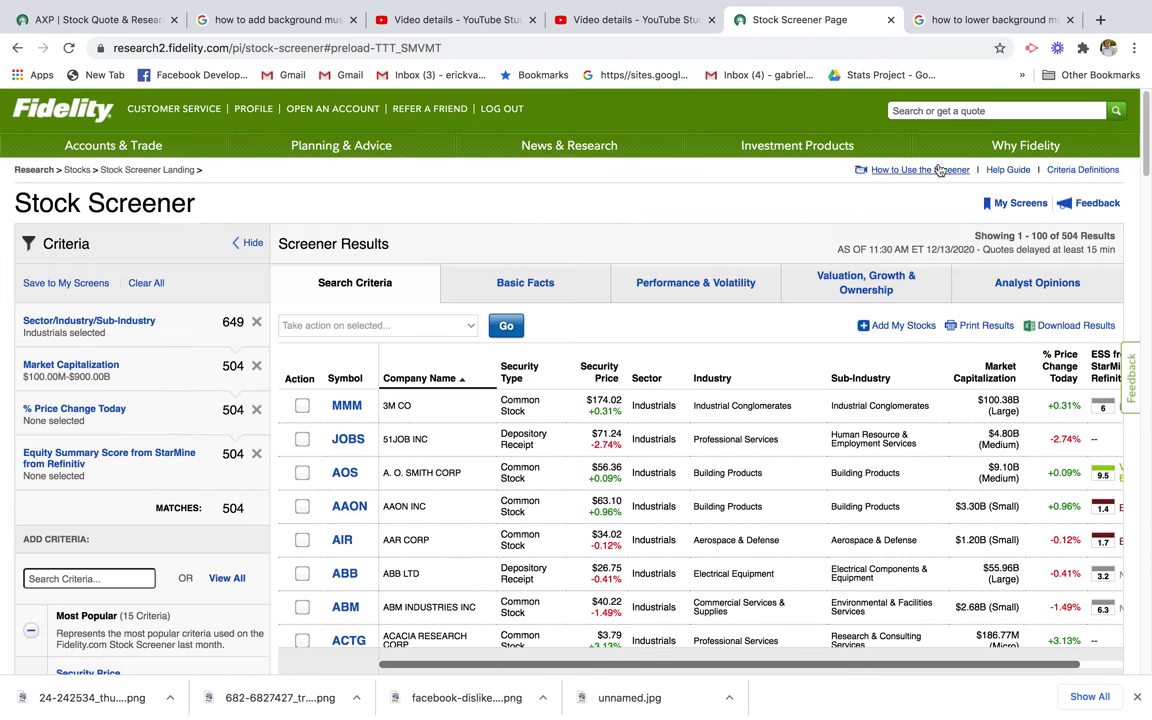
click(936, 111)
text(ATCO)
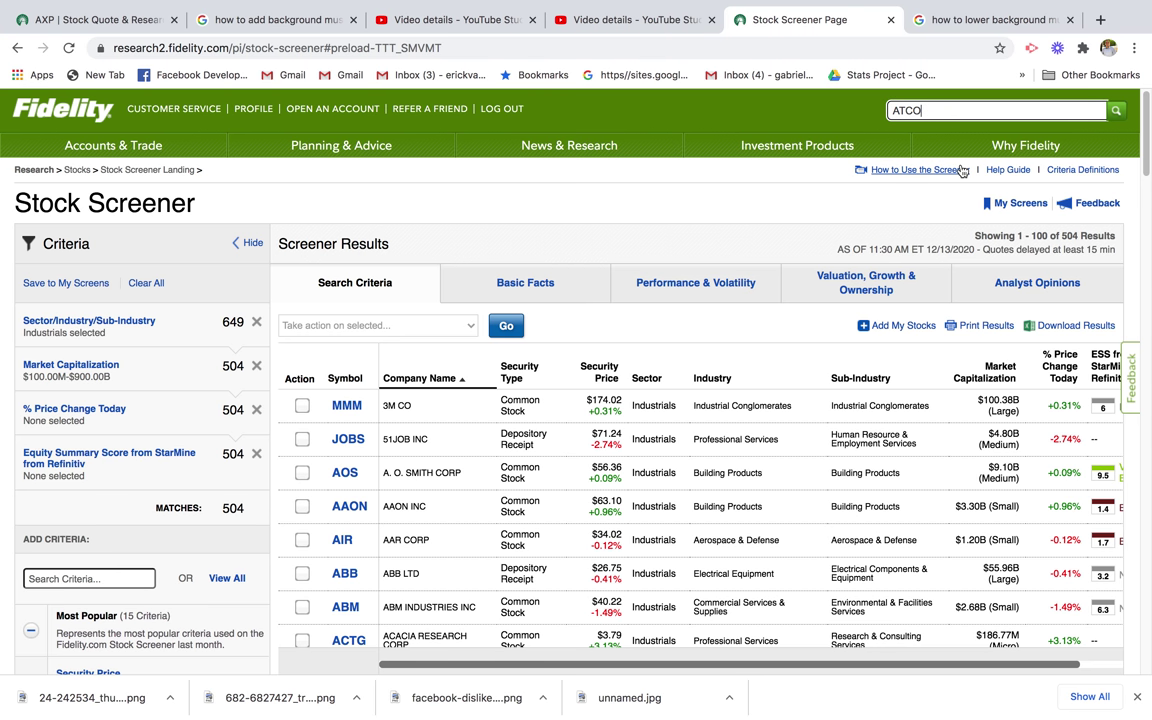
click(1117, 113)
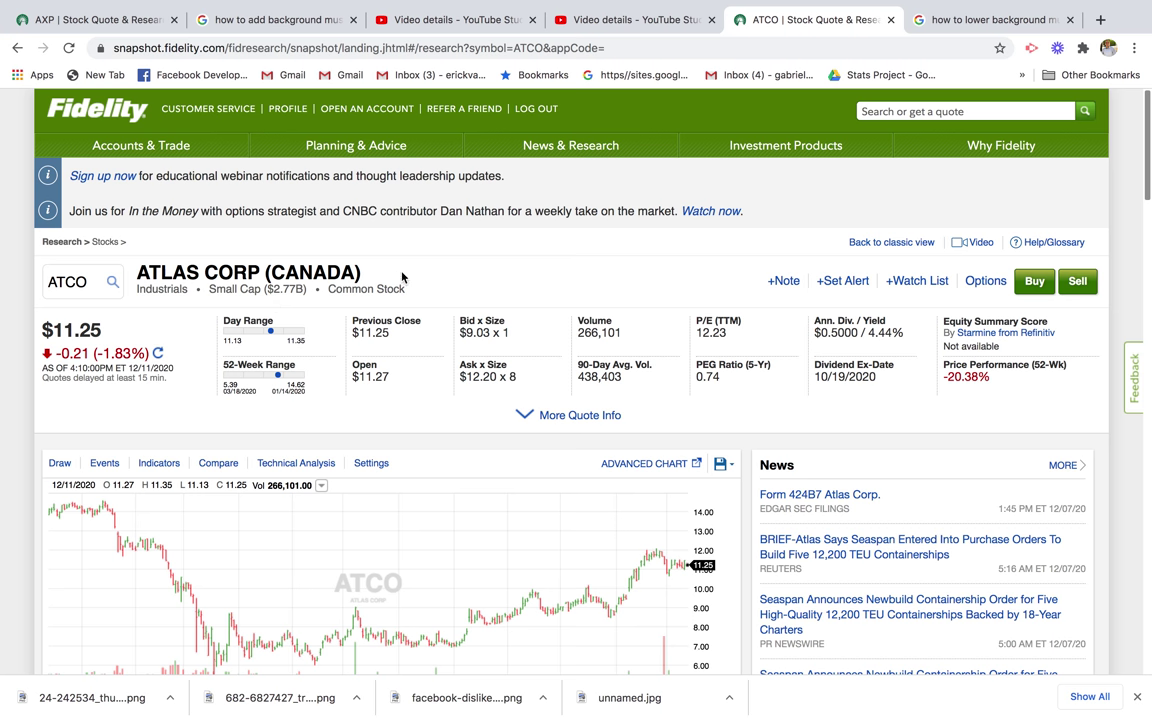
Open the detailed earnings page from the Earnings section of the ATCO quote
scroll(524, 297, down, 4)
scroll(524, 297, down, 8)
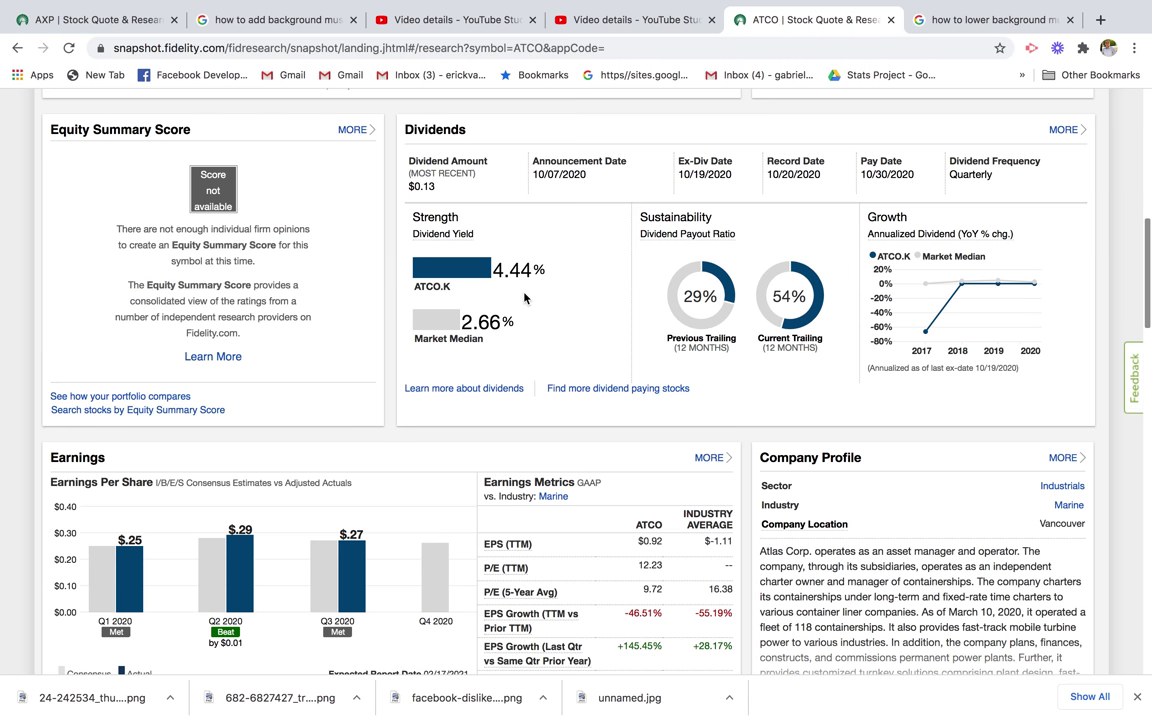
scroll(524, 297, down, 4)
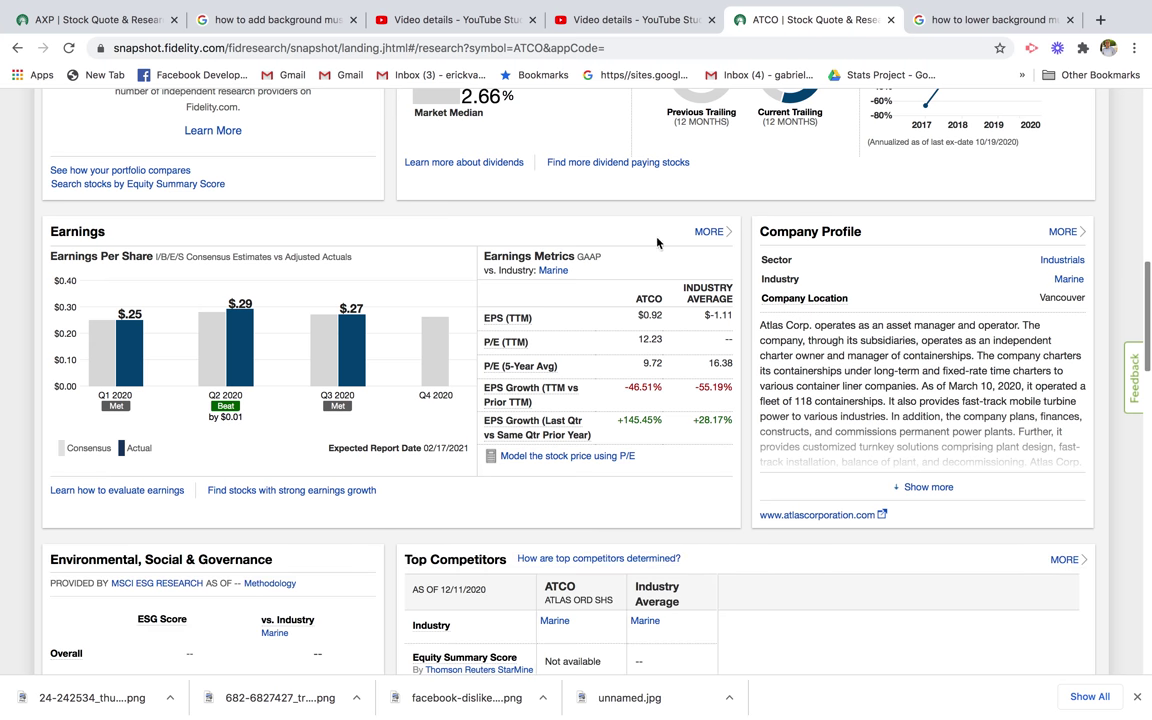
click(708, 231)
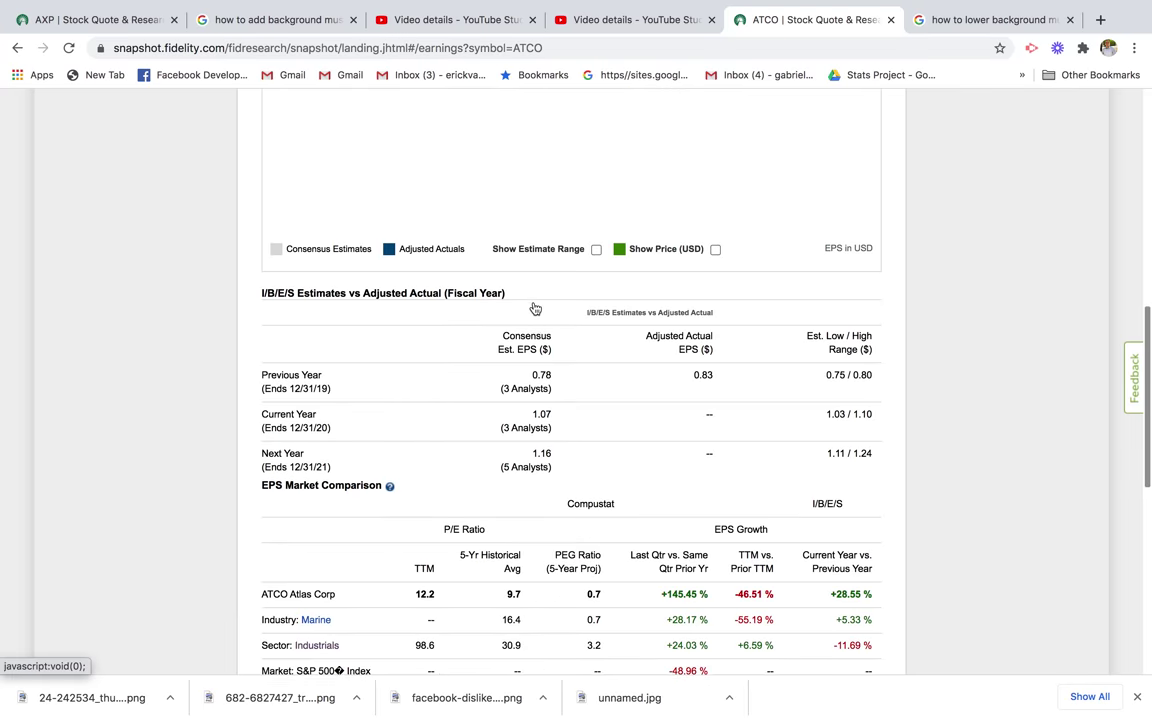
Examine the EPS Market Comparison table for Atlas Corp's P/E and PEG ratios against its industry and the Industrials sector
scroll(535, 308, down, 5)
scroll(534, 307, up, 2)
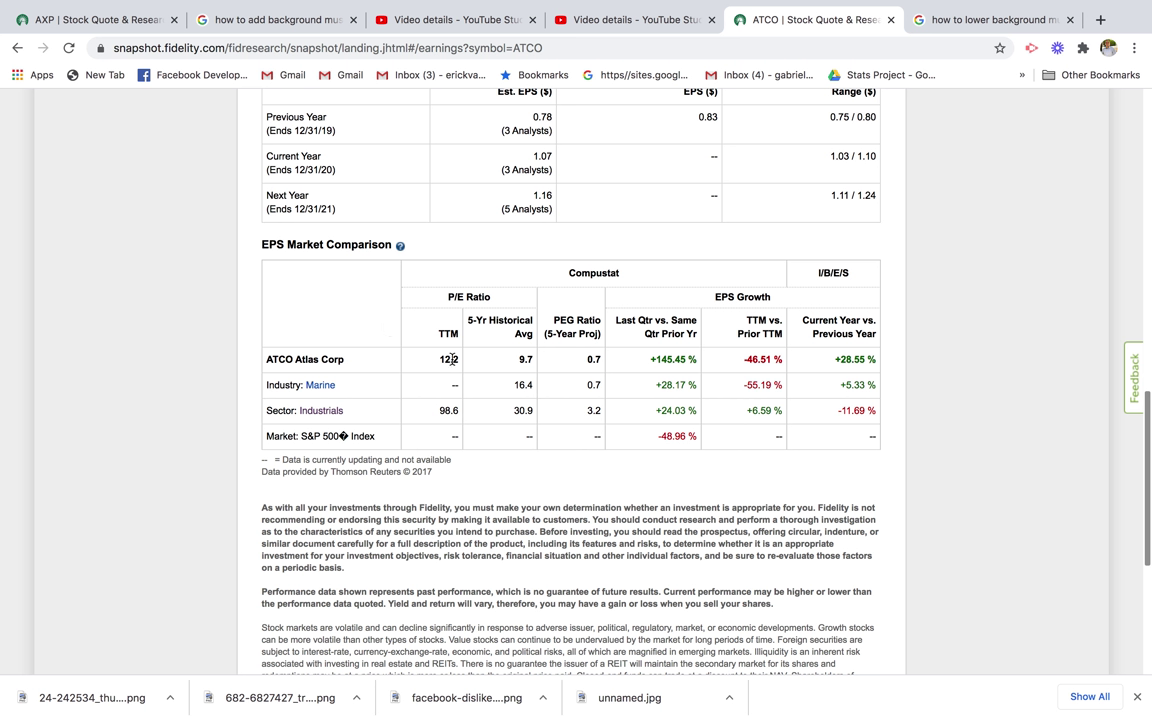
double_click(448, 410)
click(581, 321)
scroll(465, 405, down, 4)
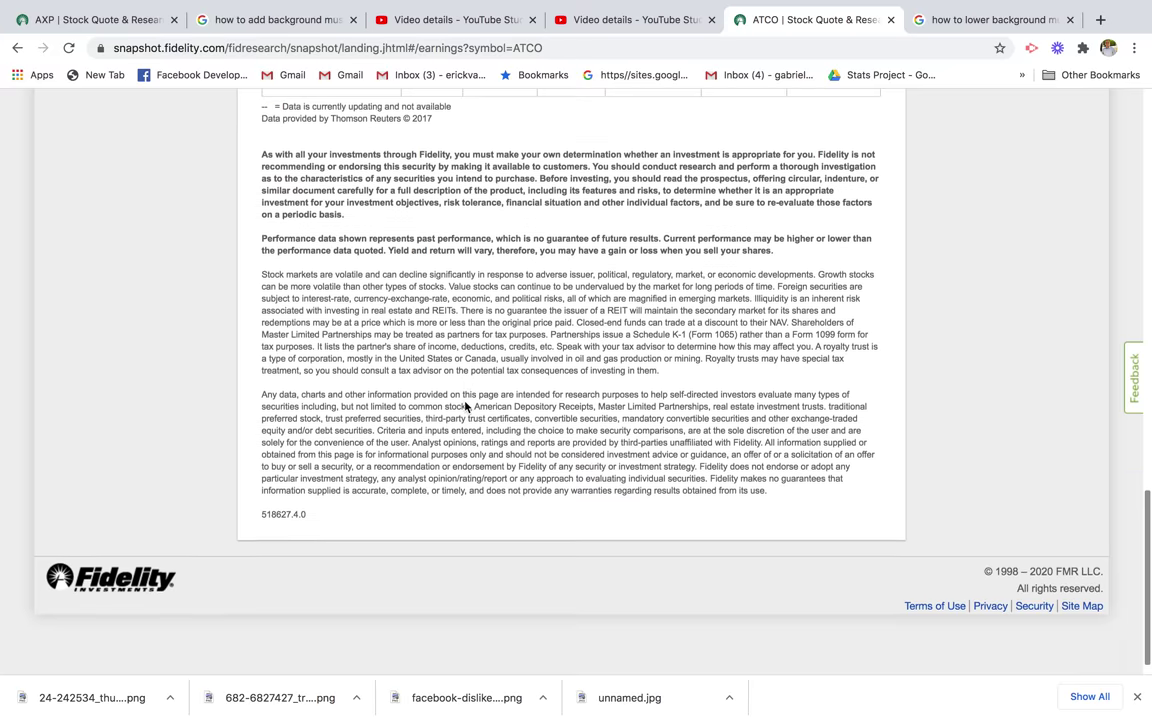
Return to the ATCO overview page and look through its sections down to Earnings and Top Competitors
scroll(465, 409, up, 15)
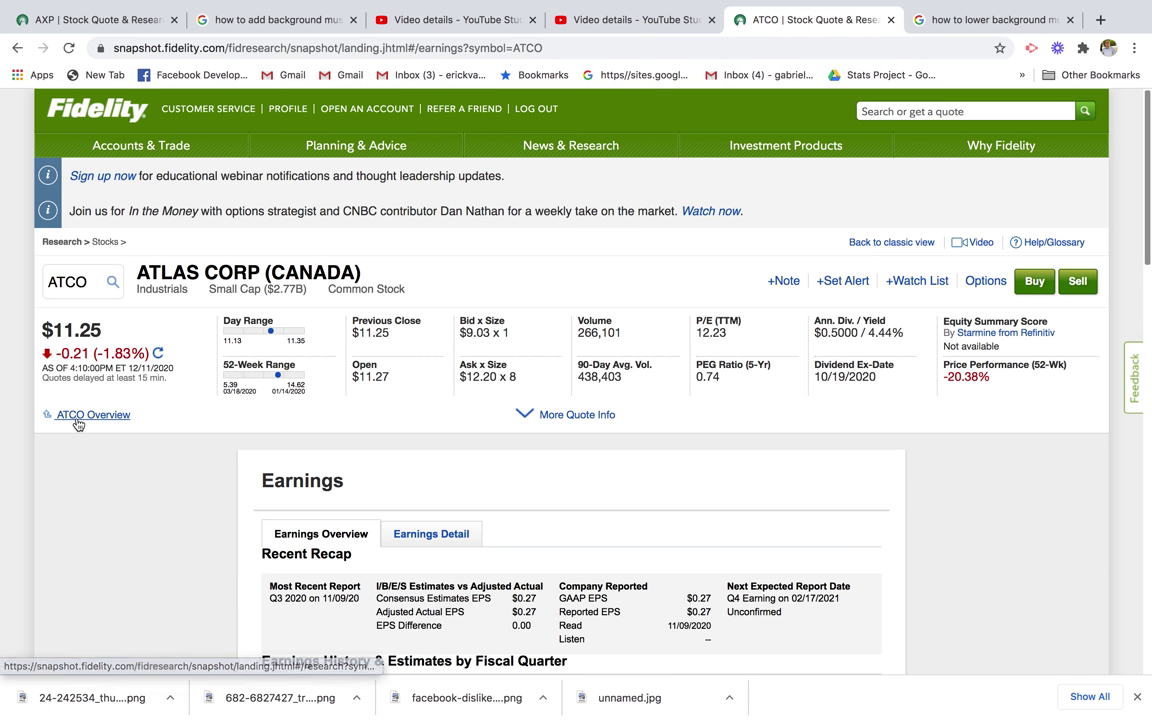
click(77, 415)
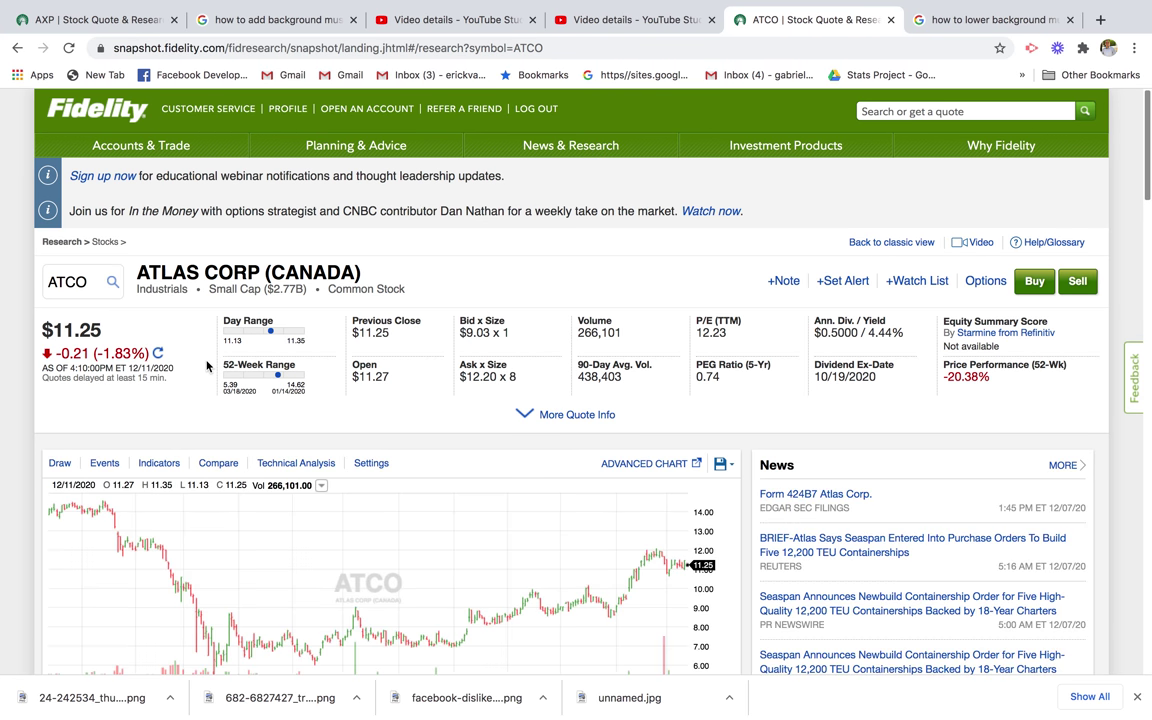
scroll(440, 420, down, 8)
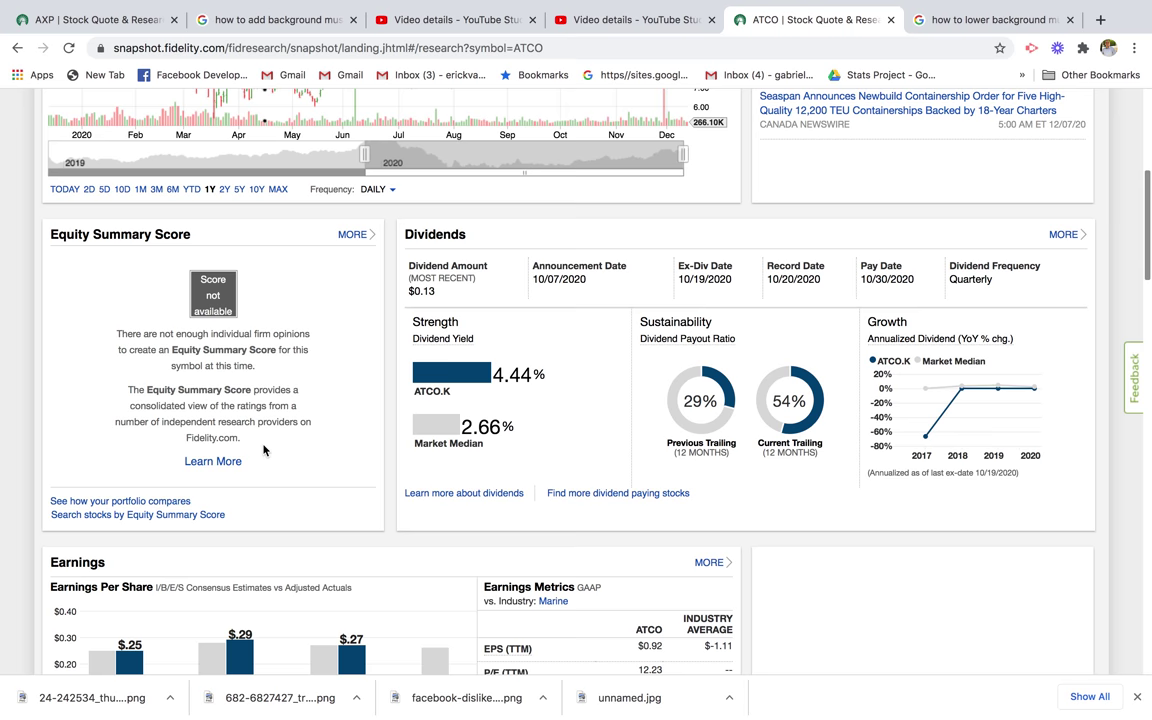
scroll(275, 450, down, 3)
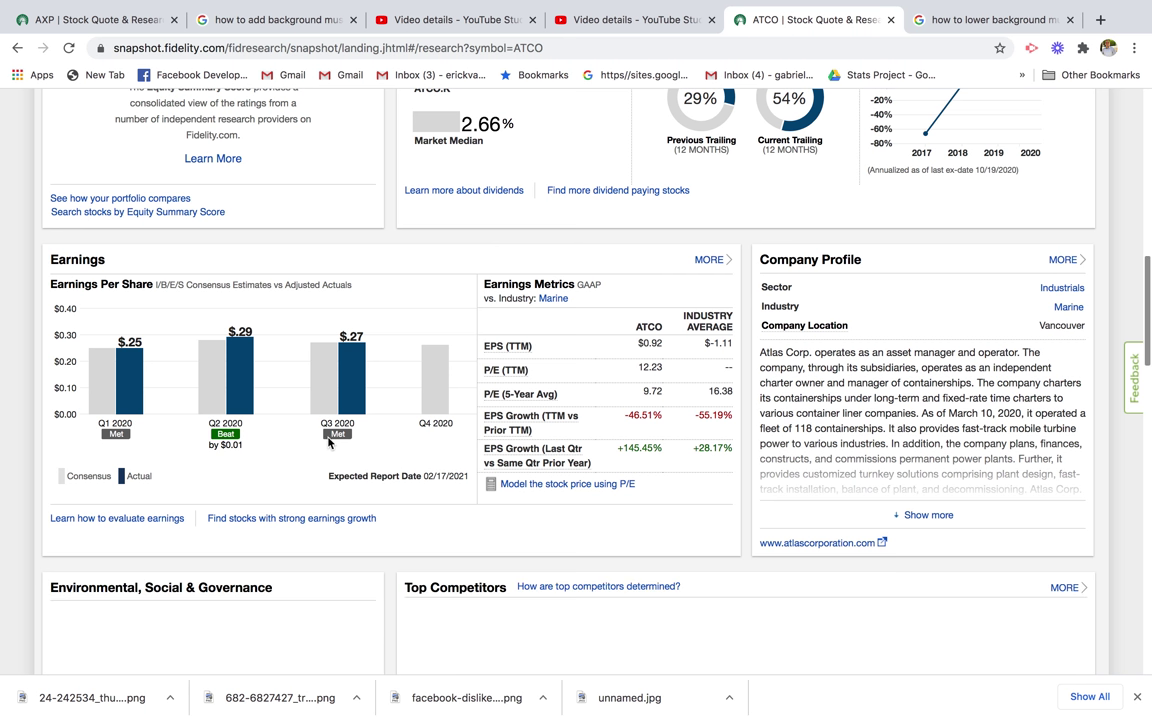